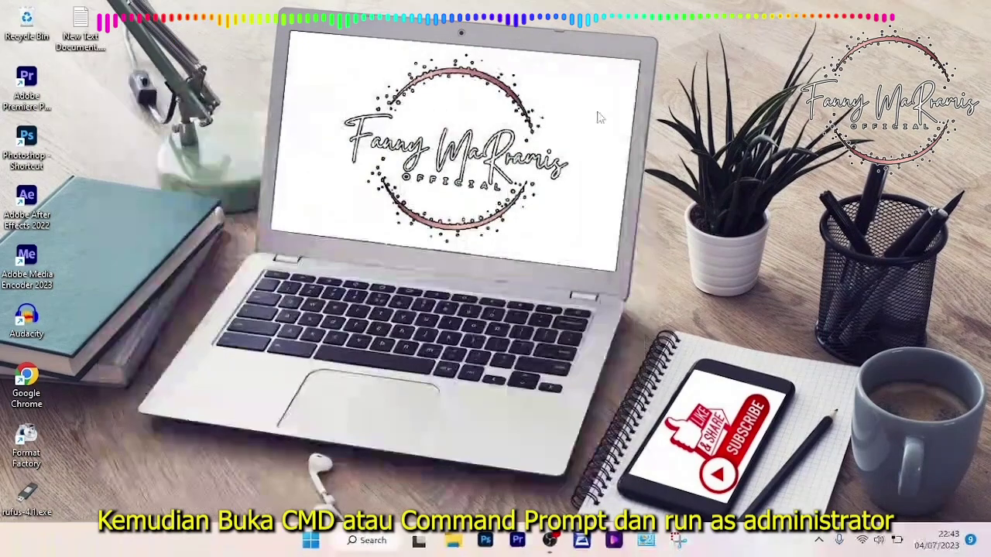
Search for cmd and open Command Prompt as administrator.
left_click(370, 540)
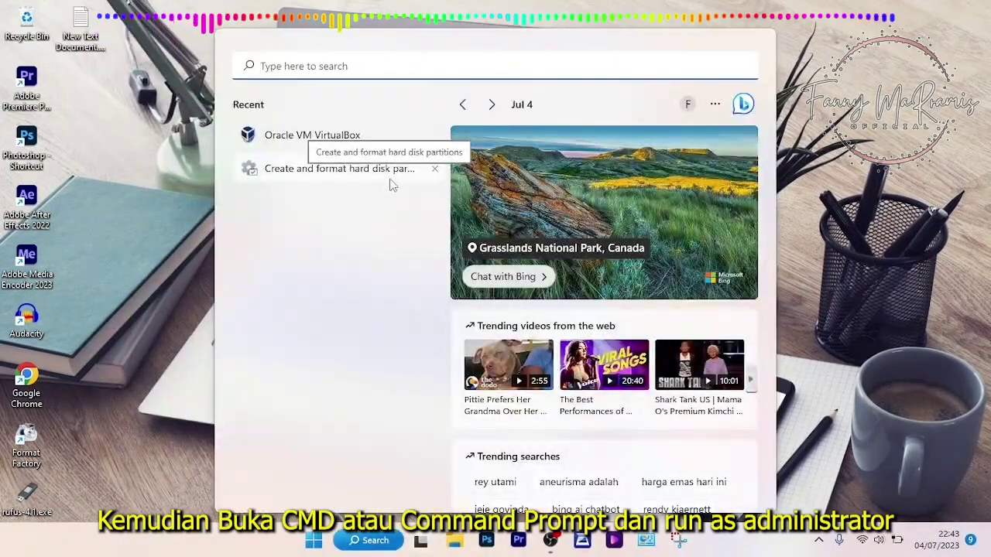
type("cmd")
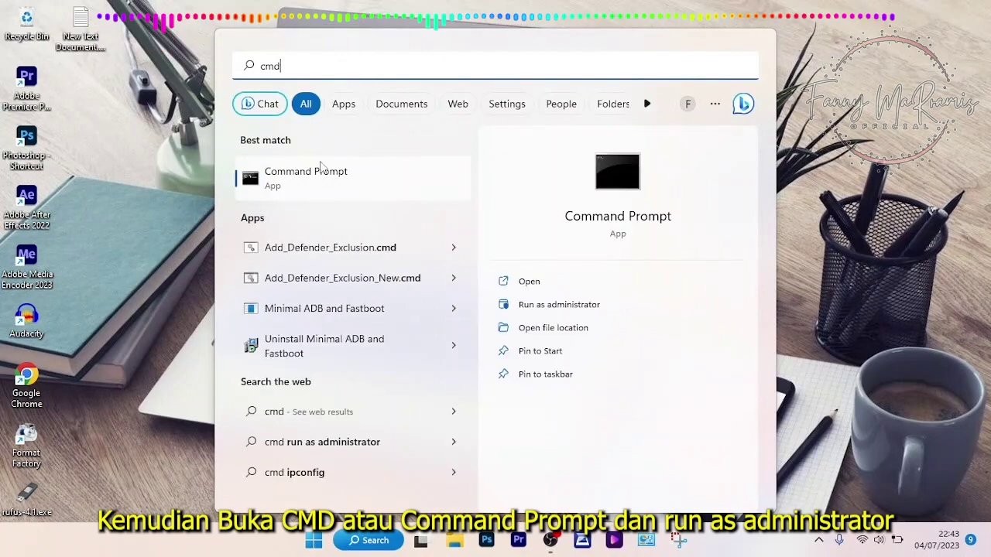
right_click(302, 179)
left_click(337, 192)
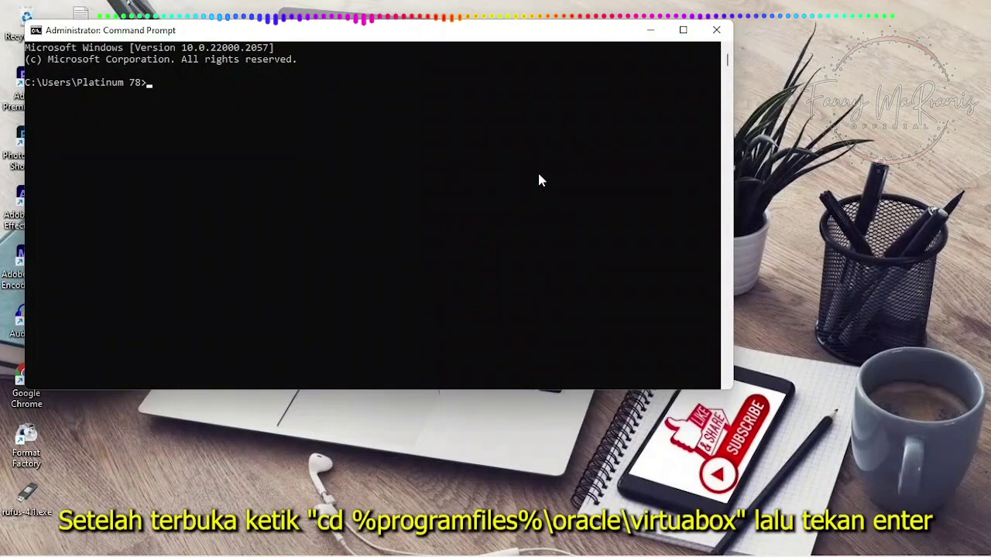
Change the working directory to the VirtualBox program folder with cd %programfiles%\oracle\virtualbox.
type("cd")
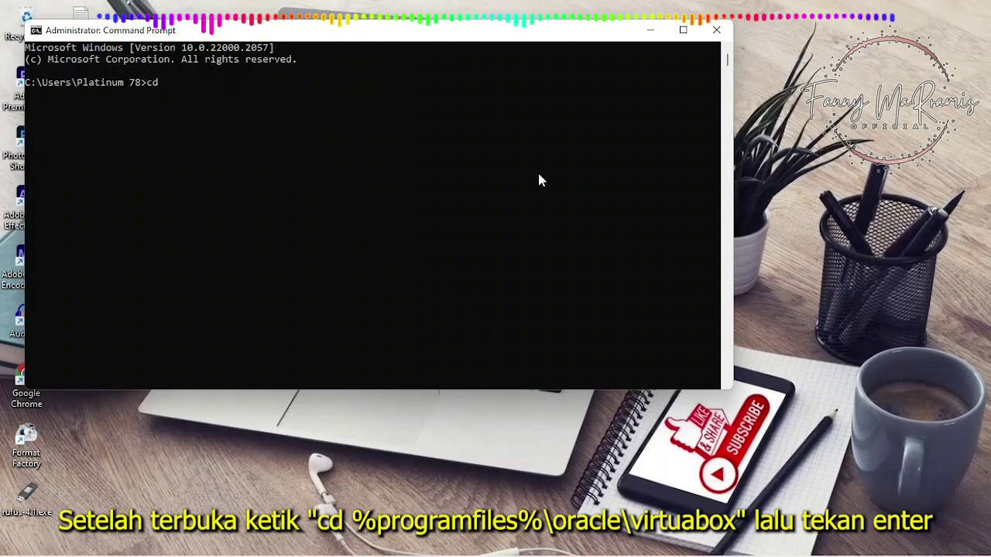
type(" %p")
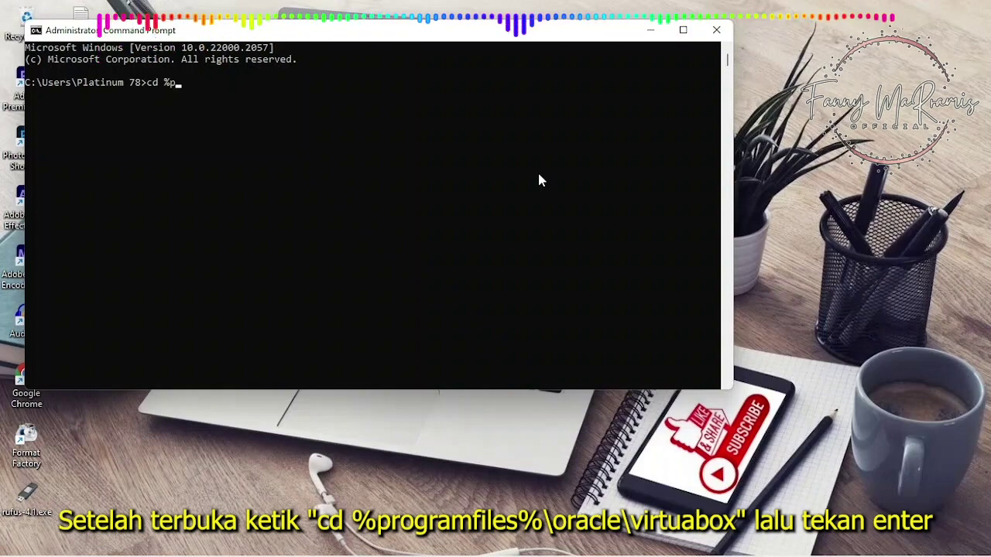
type("rogra")
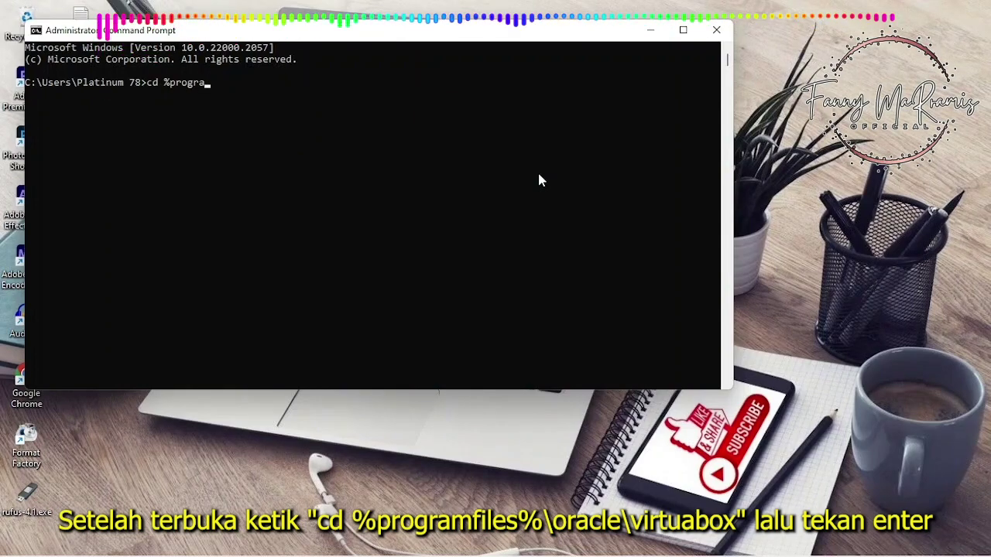
type("m")
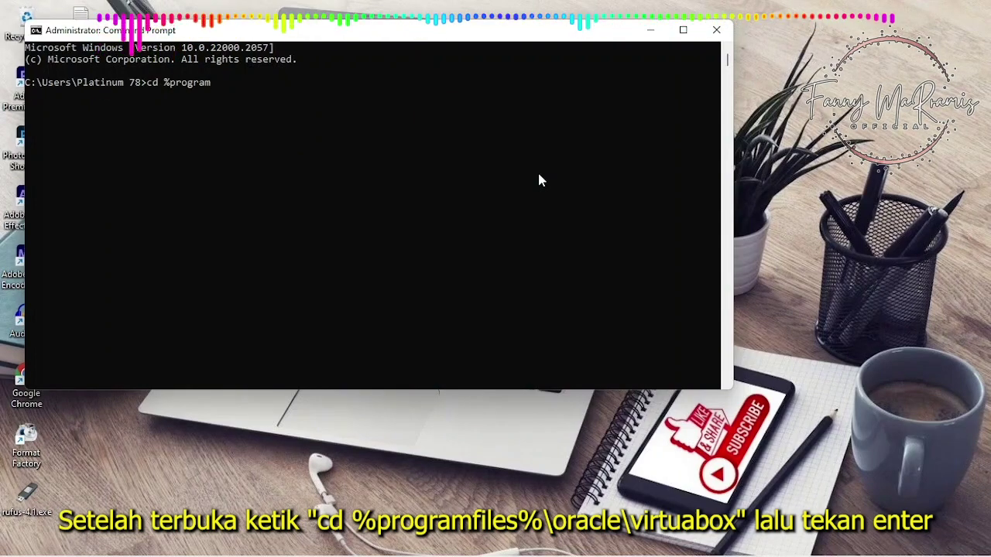
type("files")
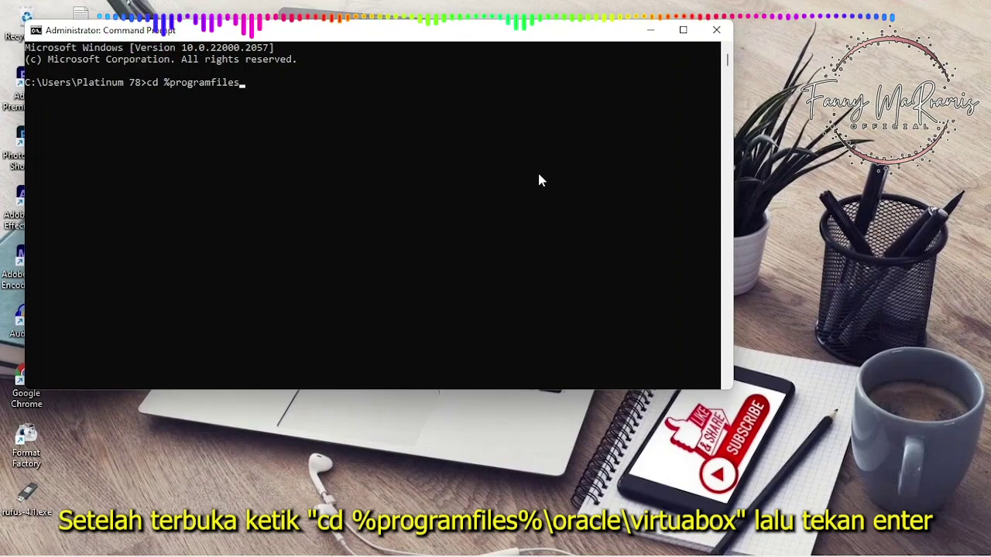
type("%")
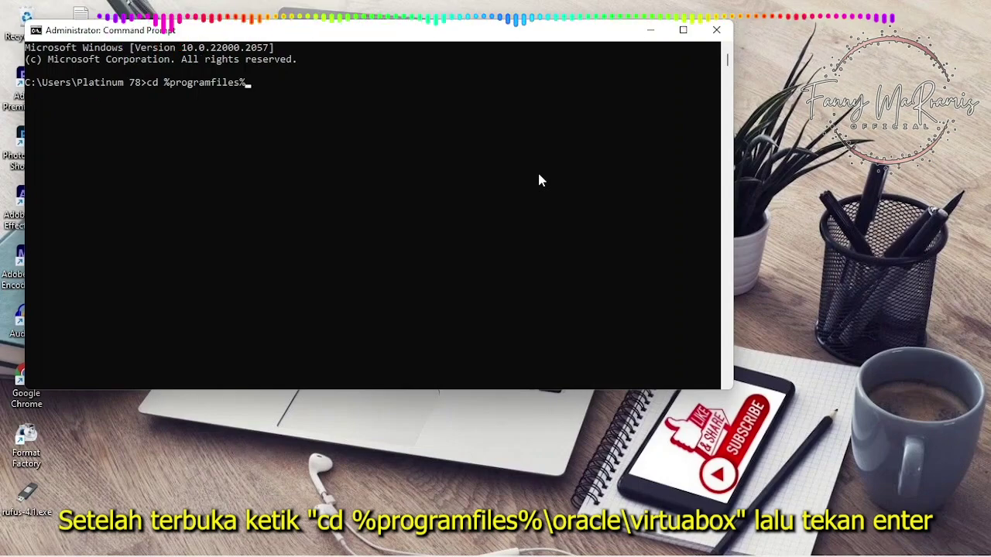
type("\\")
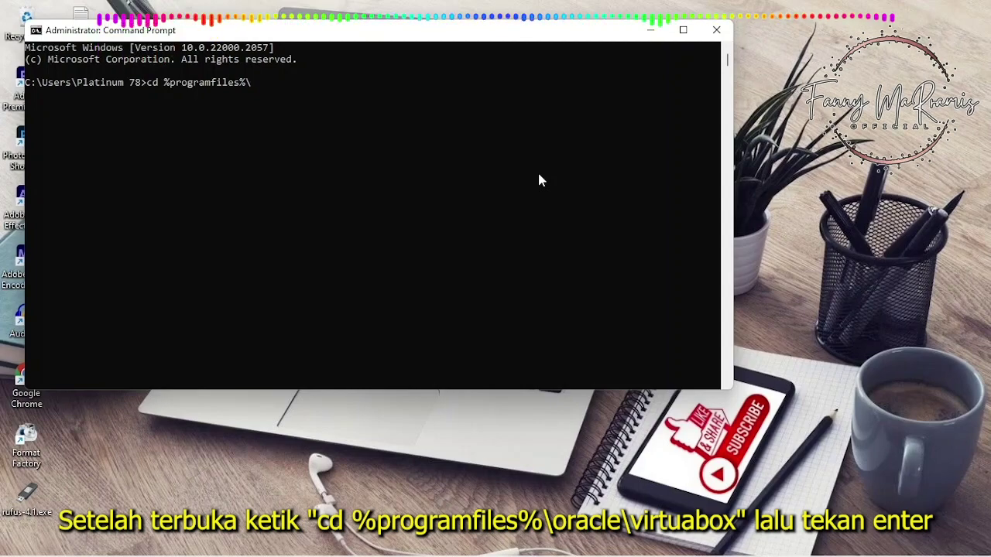
type("oracle")
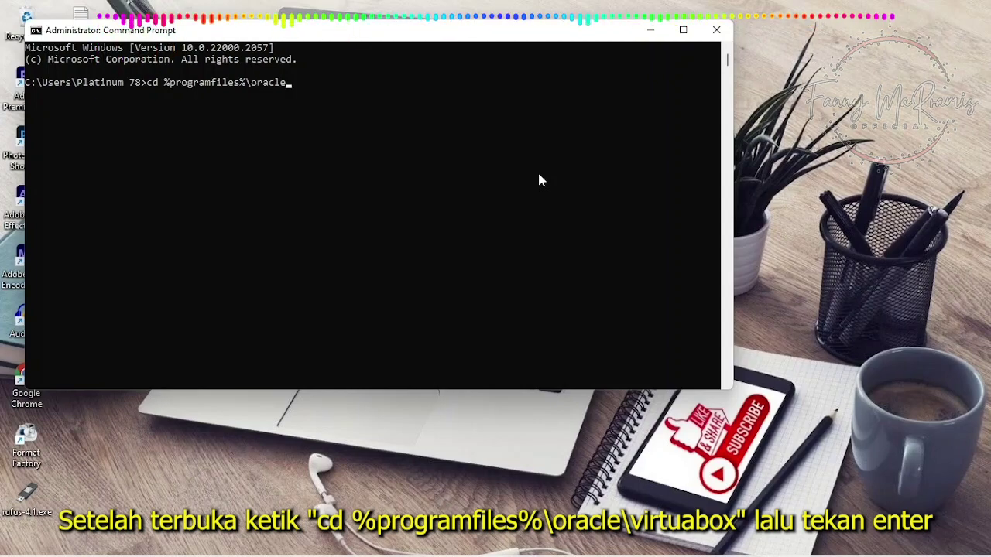
type("\\")
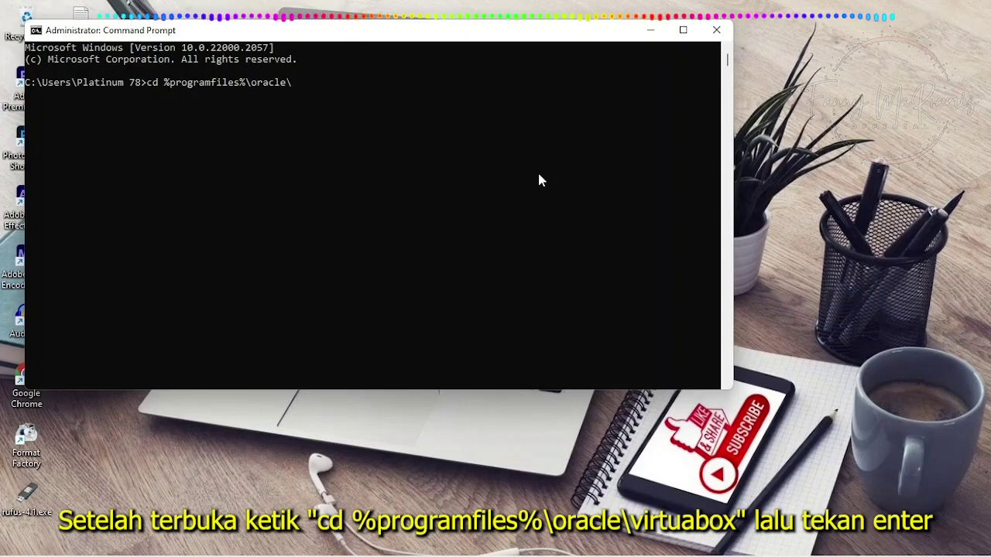
type("virtua")
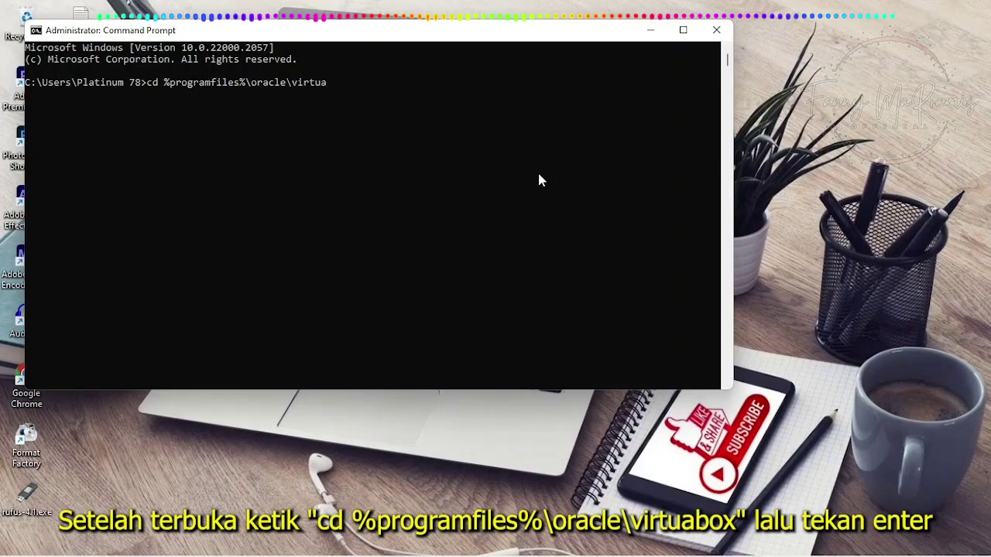
type("lbo")
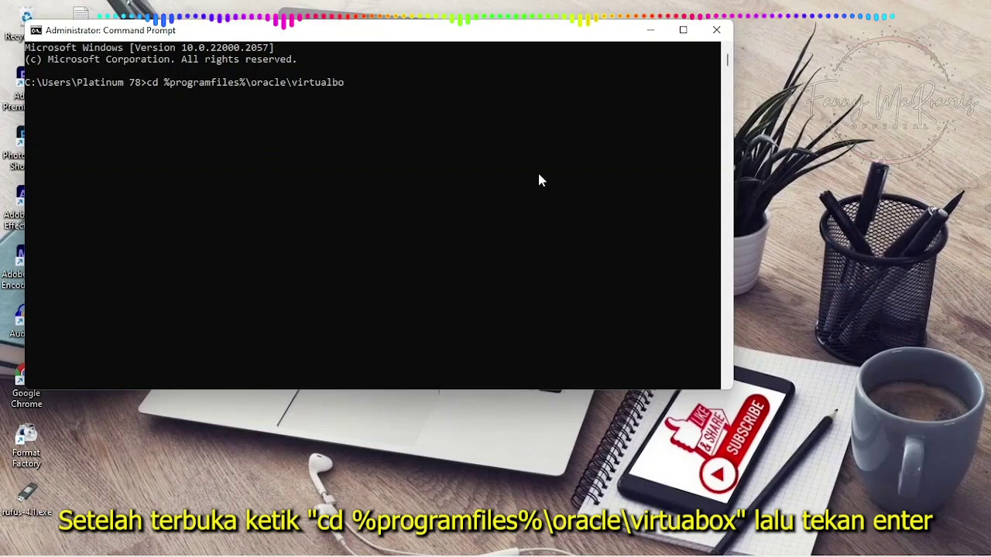
type("x")
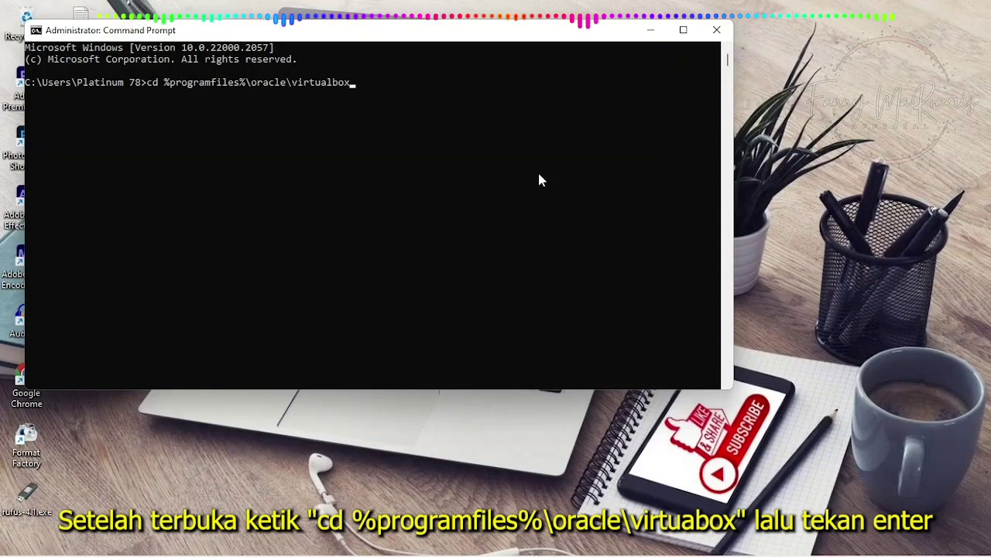
key("Return")
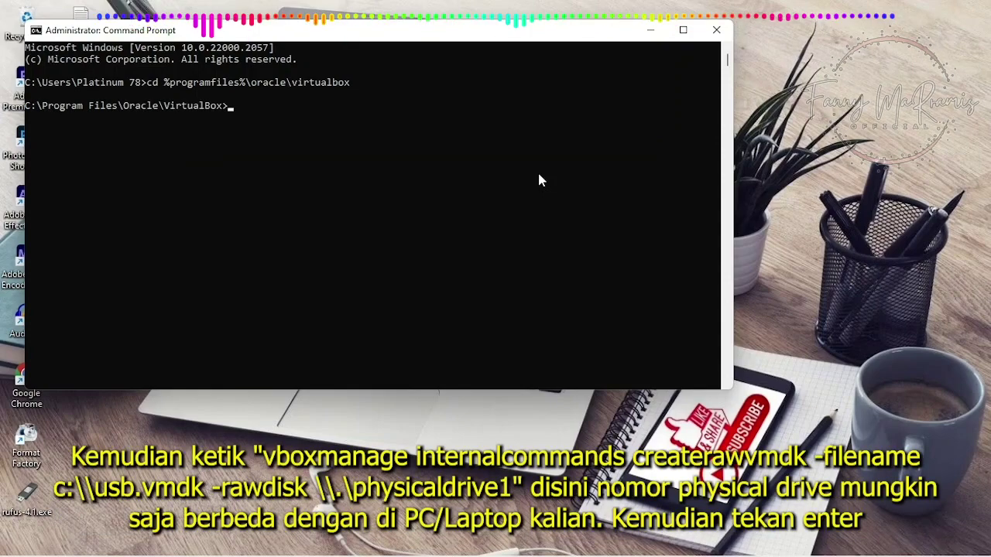
Write the raw-disk image command vboxmanage internalcommands createrawvmdk -filename c:\\usb.vmdk -rawdisk \\.
type("vvboxma")
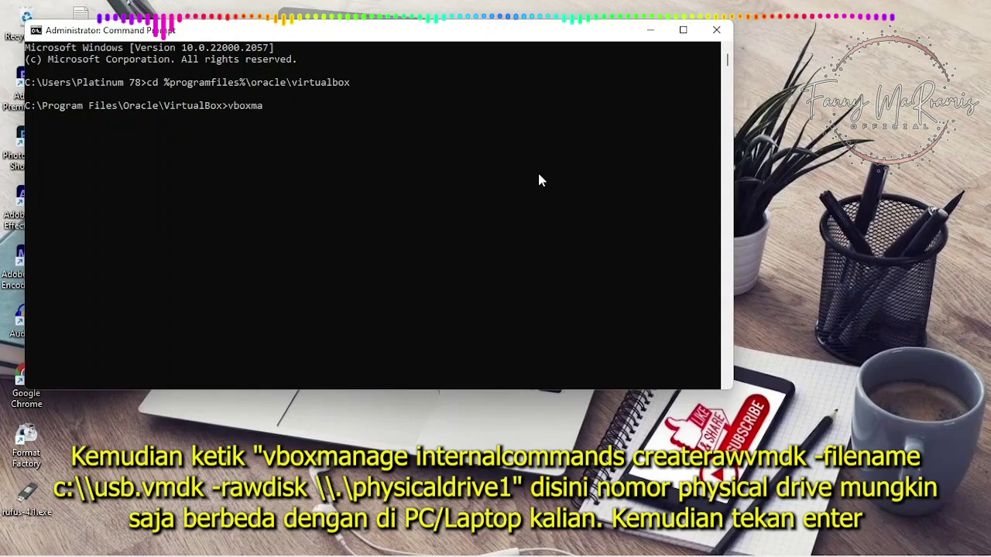
type("nage")
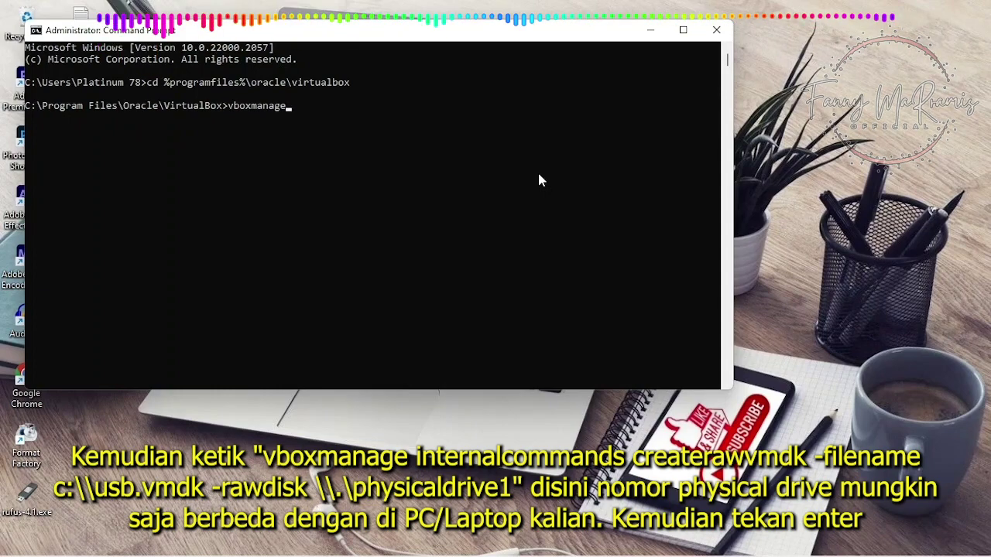
type("i")
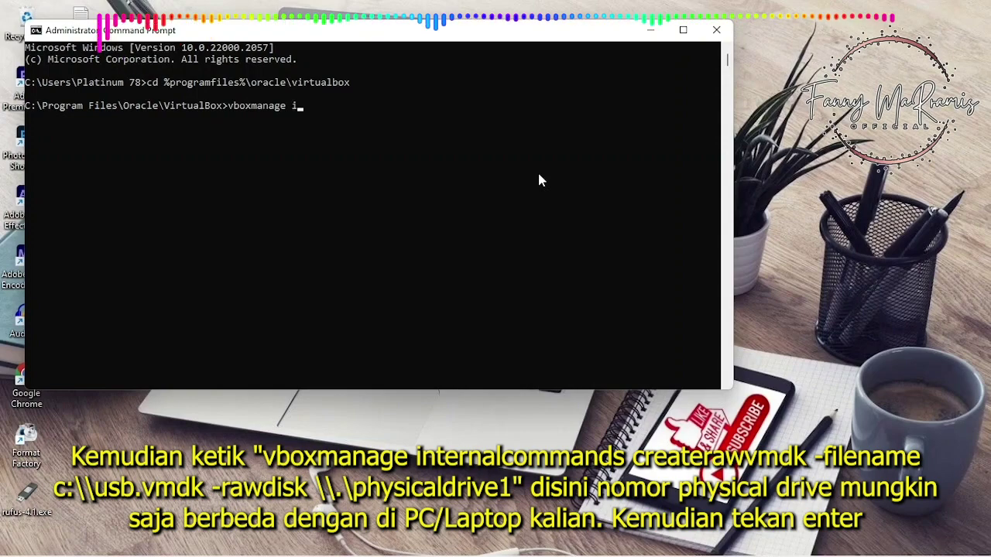
type("nterna")
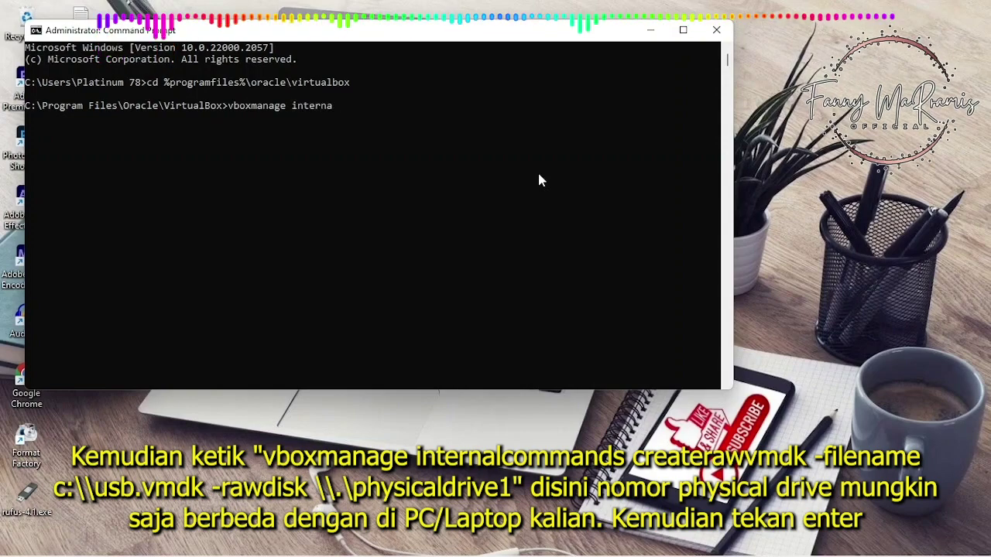
type("lcommands")
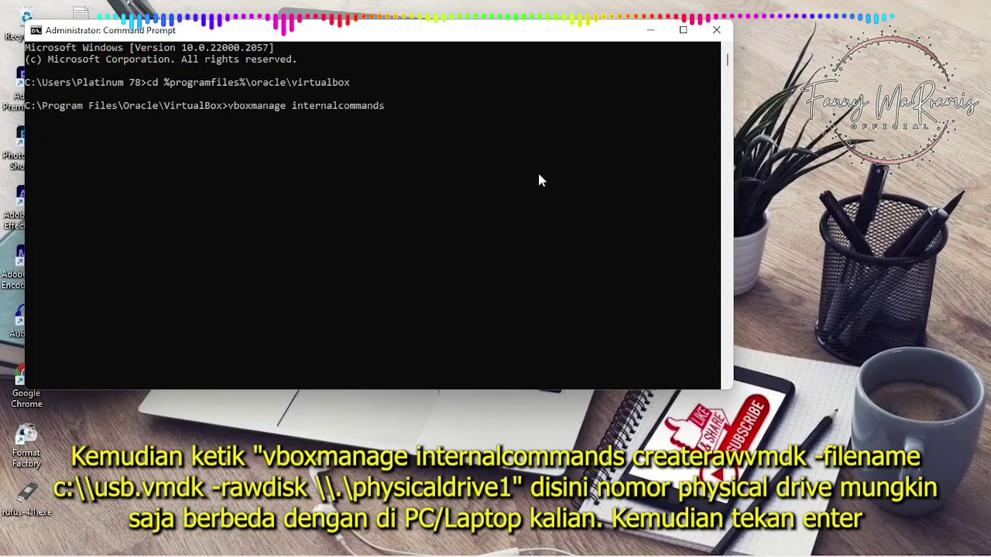
type(" c")
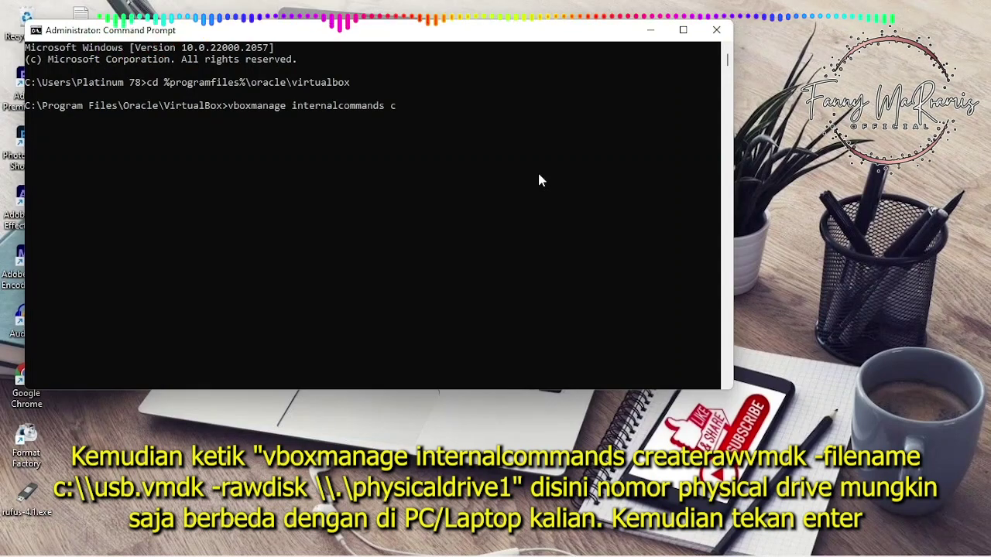
type("reate")
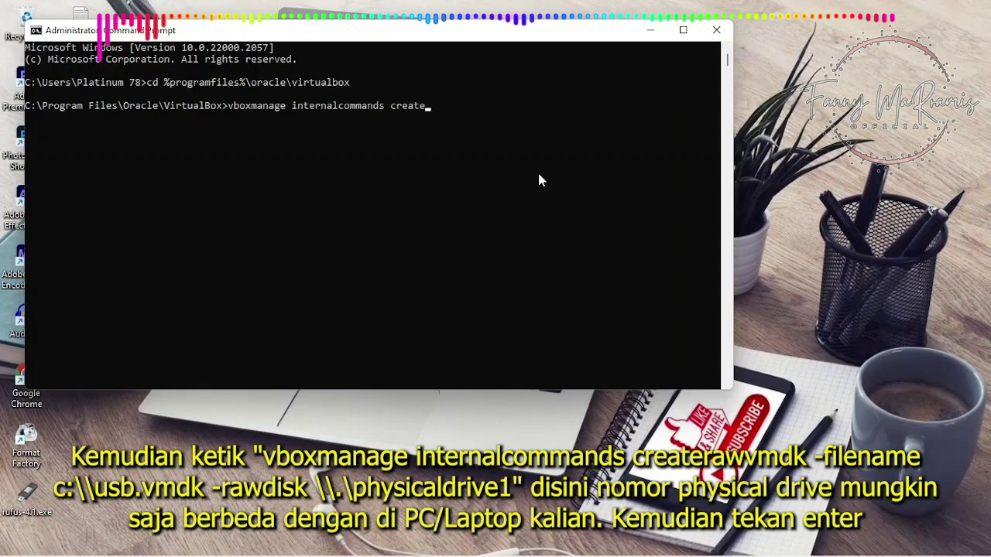
type("raw")
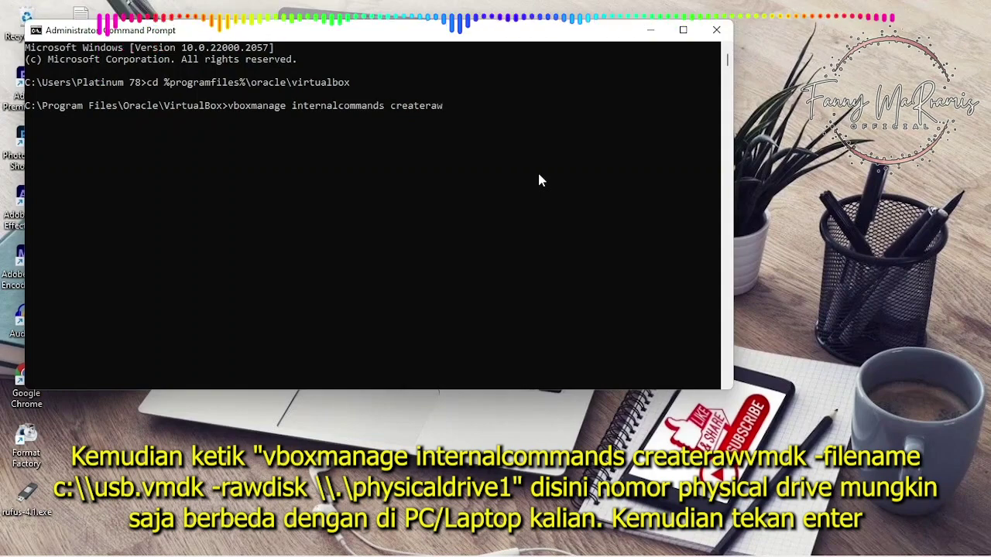
type("vmdk")
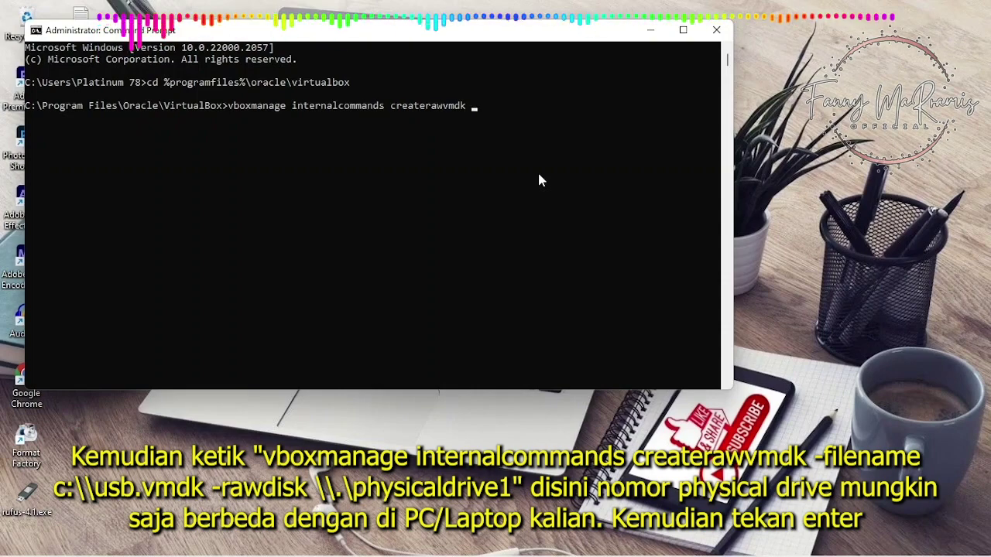
type(" -file")
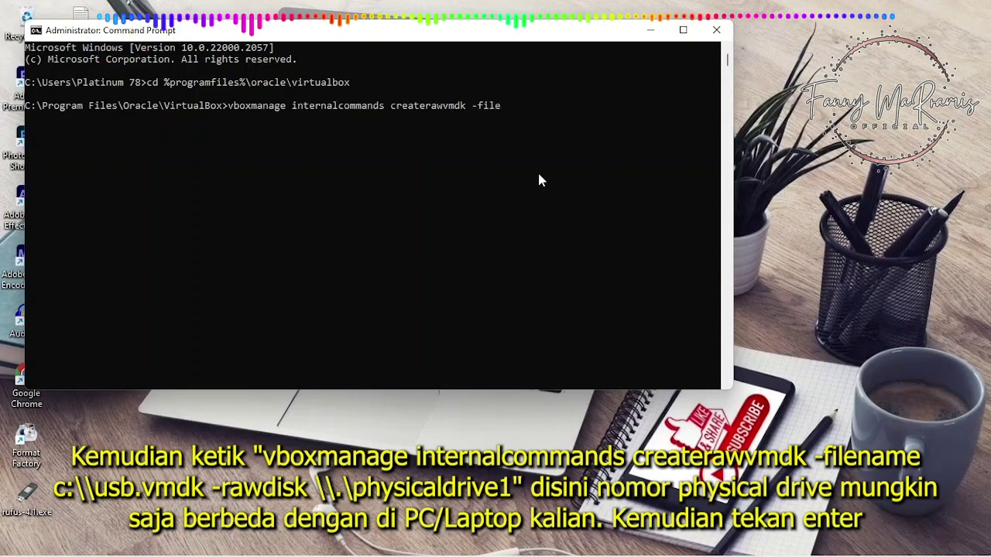
type("name")
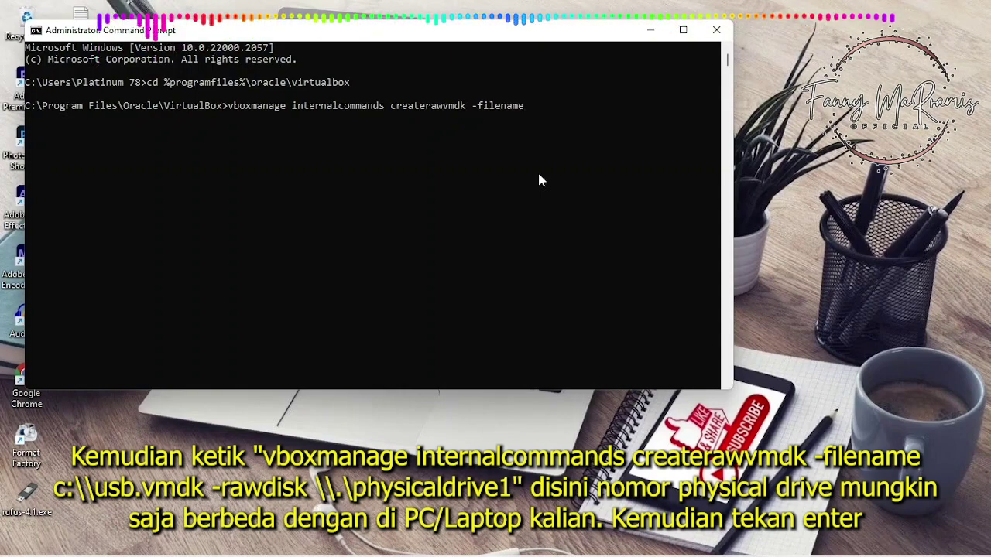
type(" c:")
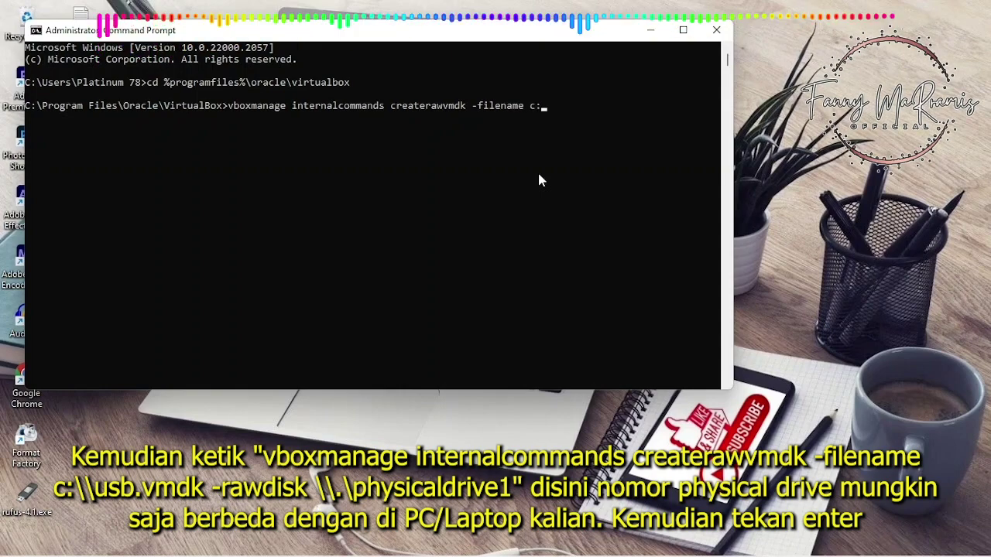
type("\\\\")
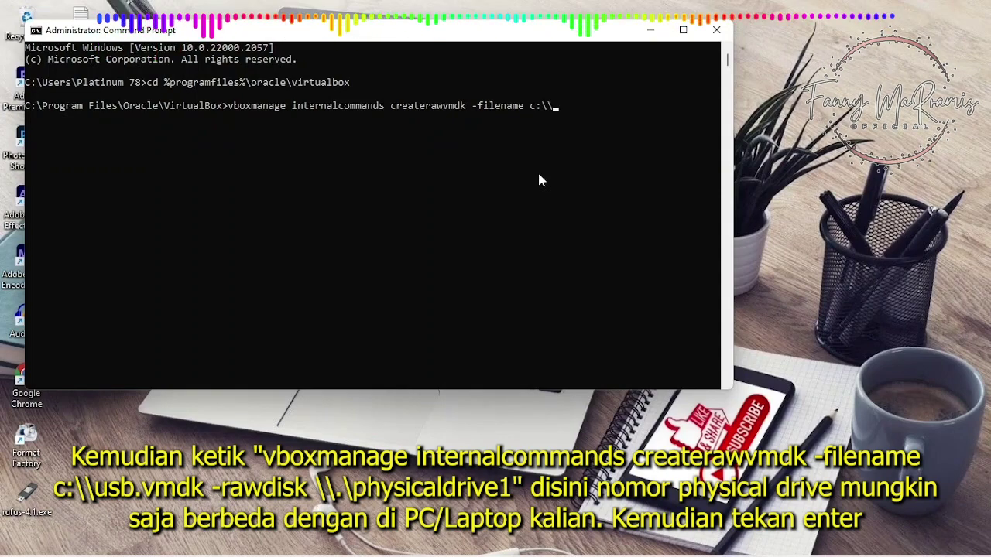
type("us")
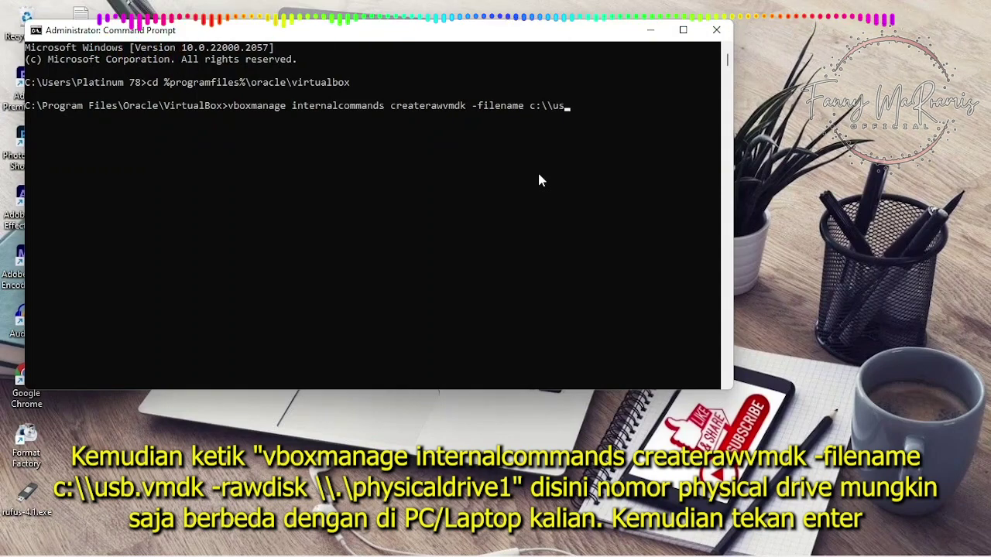
type("b.")
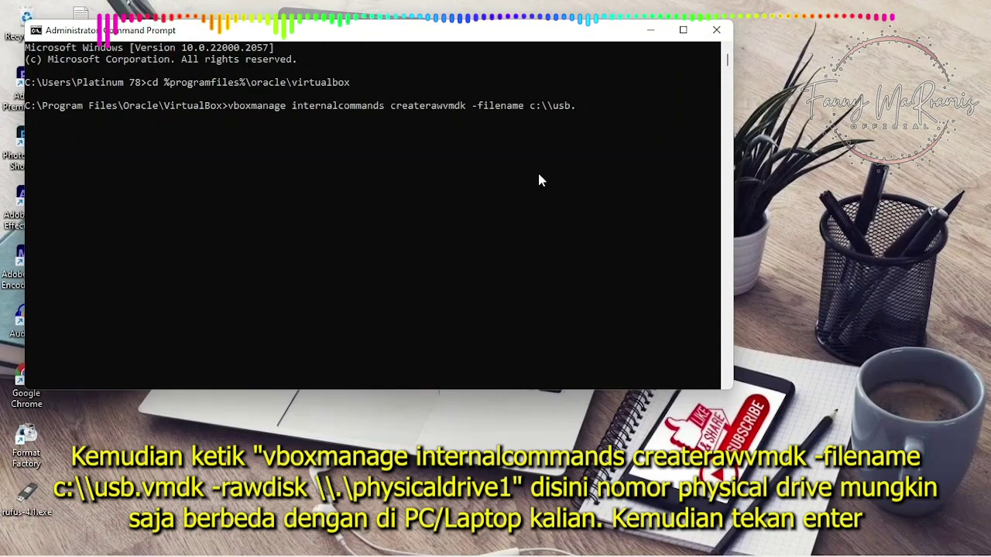
type("vmdk")
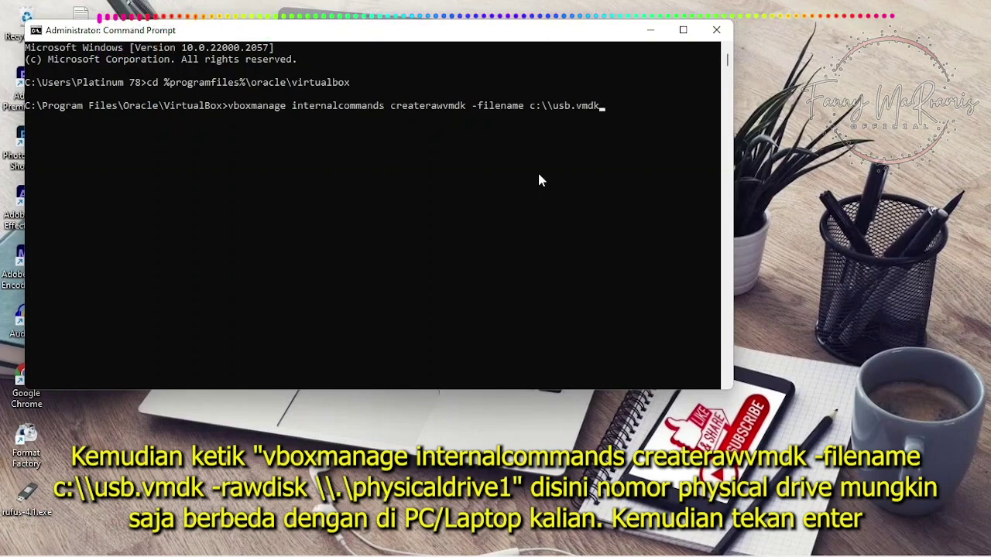
type("-")
type("raw")
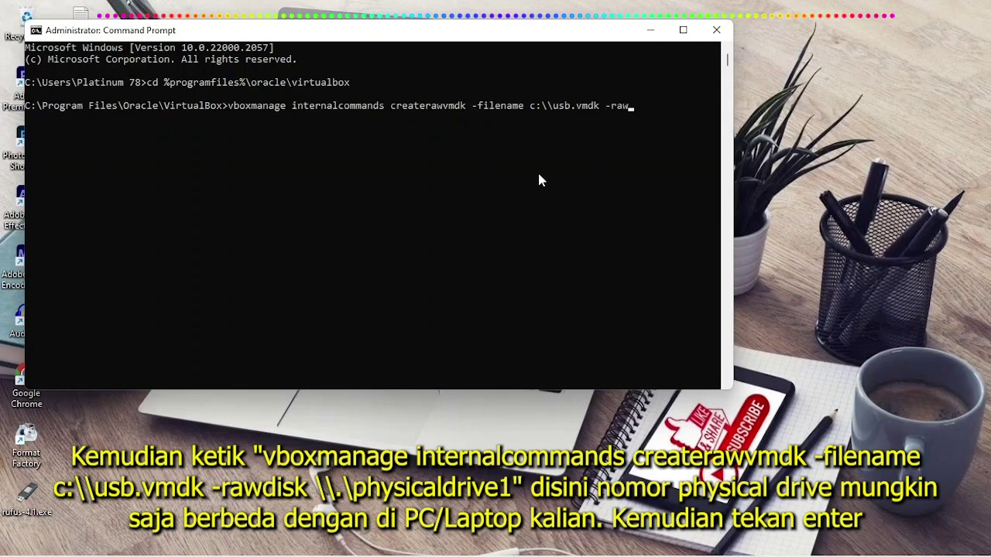
type("disk")
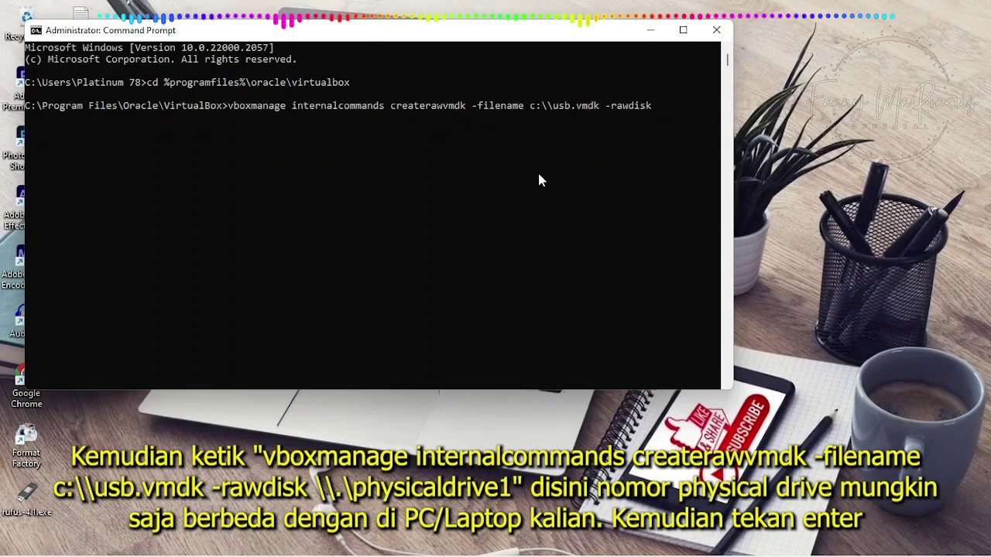
type(" \\\\.")
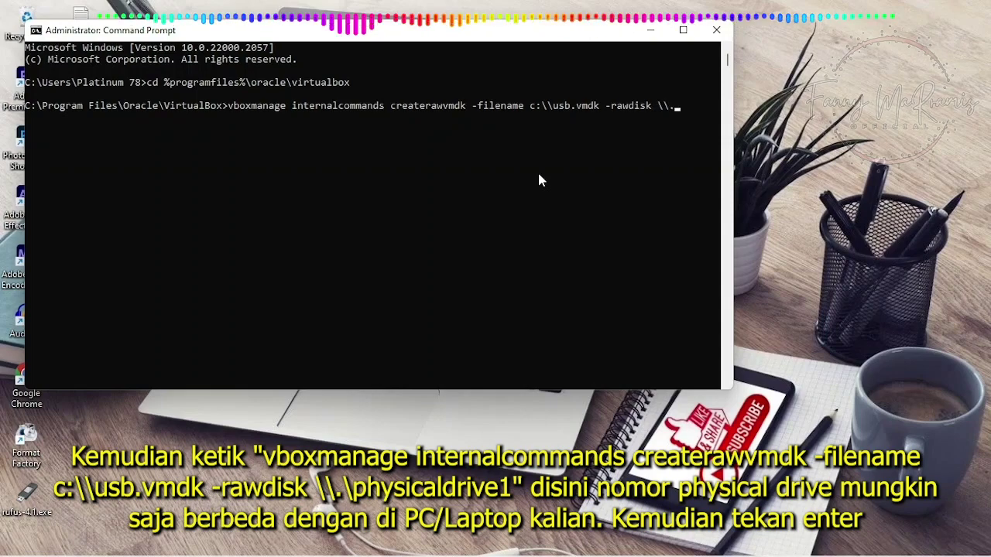
Complete the raw-disk path with \physicaldrive1, run the command, and close Command Prompt.
type("\\")
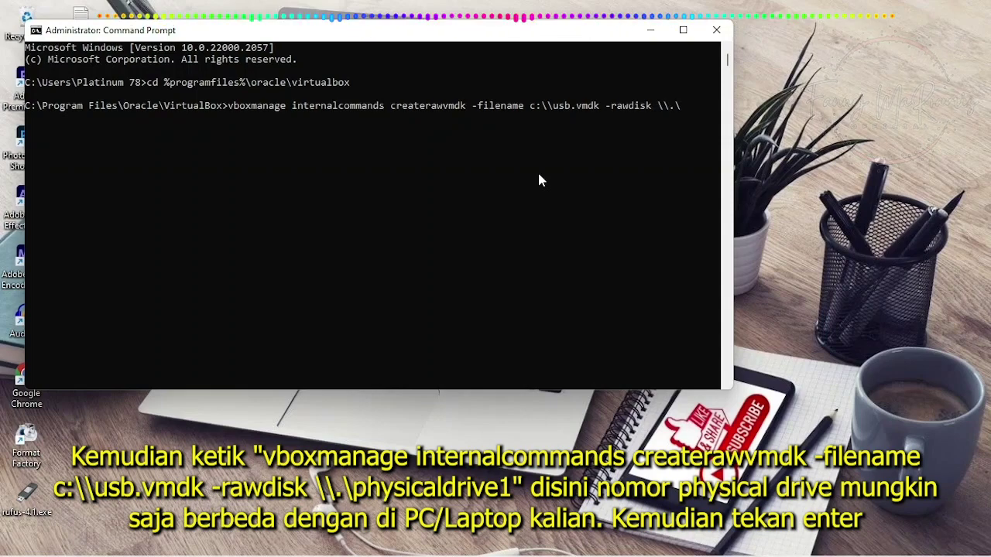
type("p")
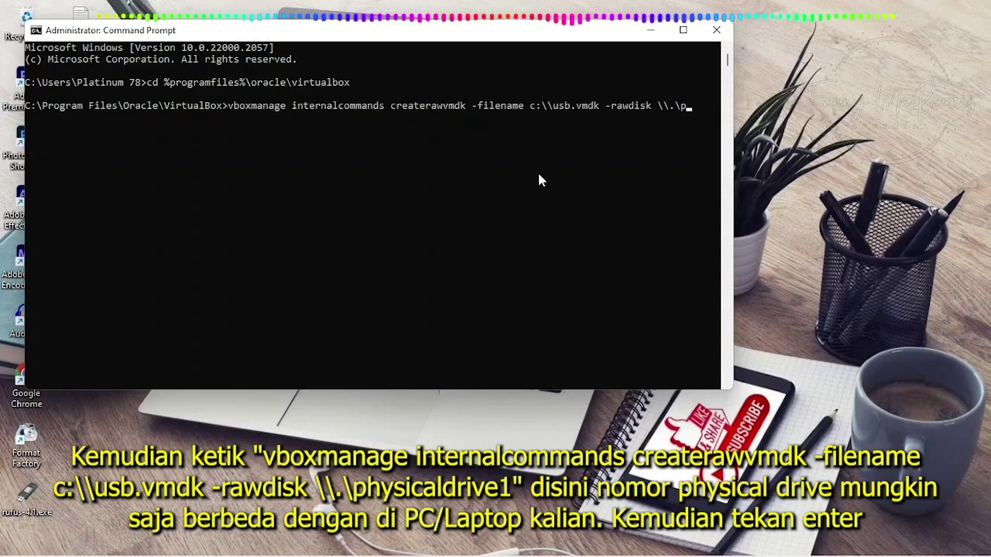
type("hysi")
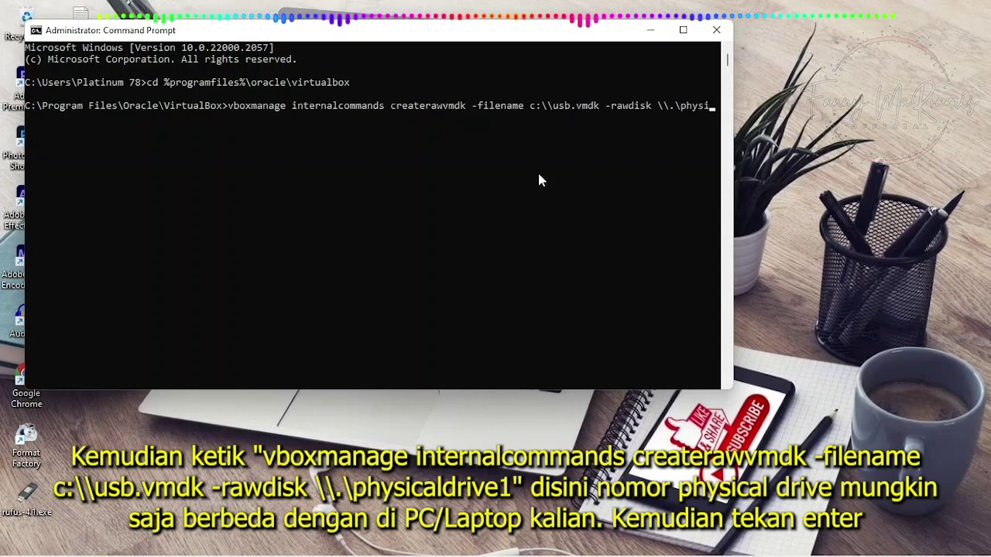
type("cal")
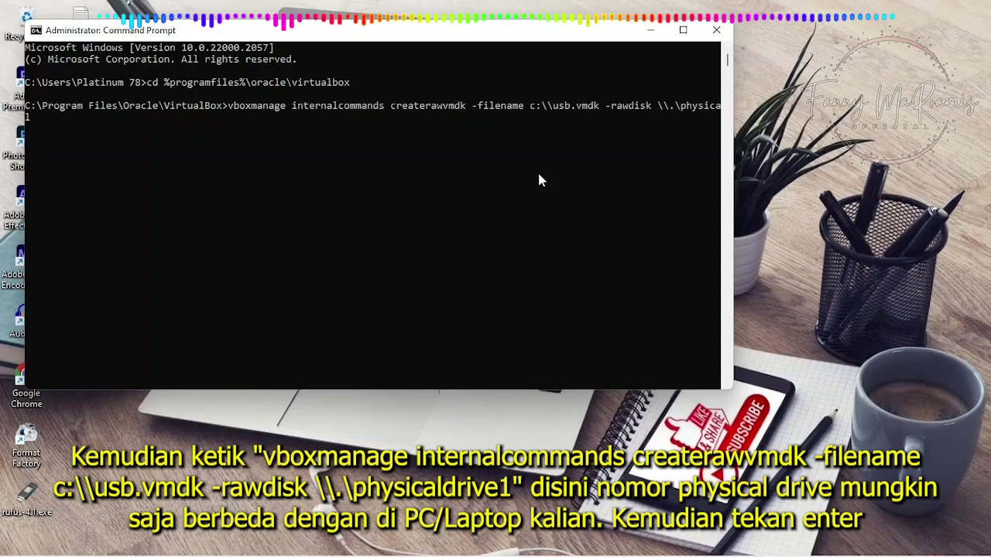
type("dri")
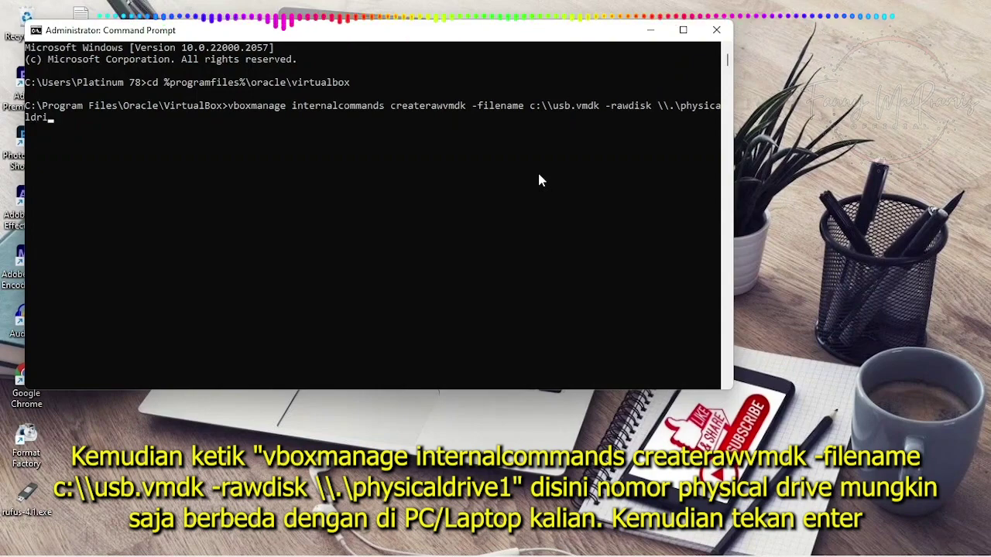
type("ve1")
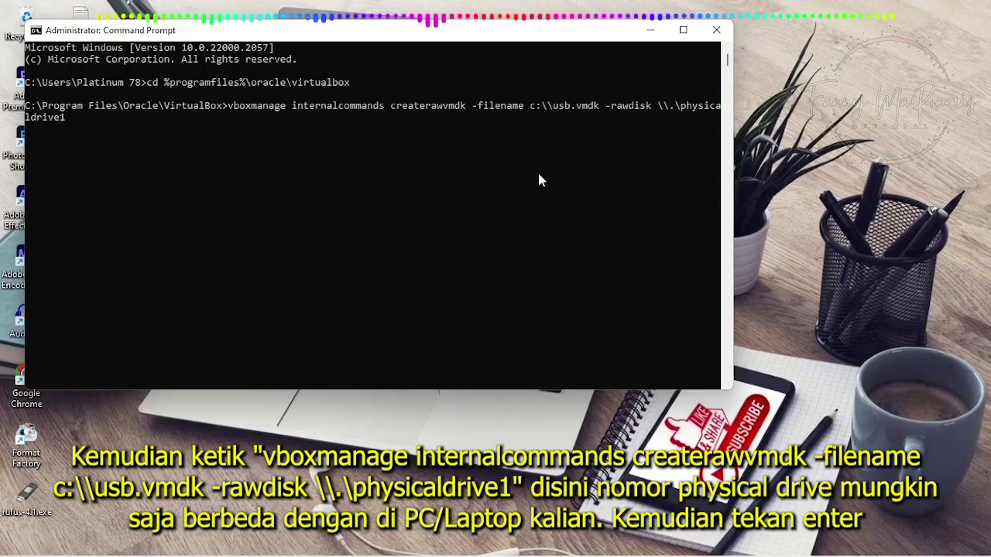
key("Return")
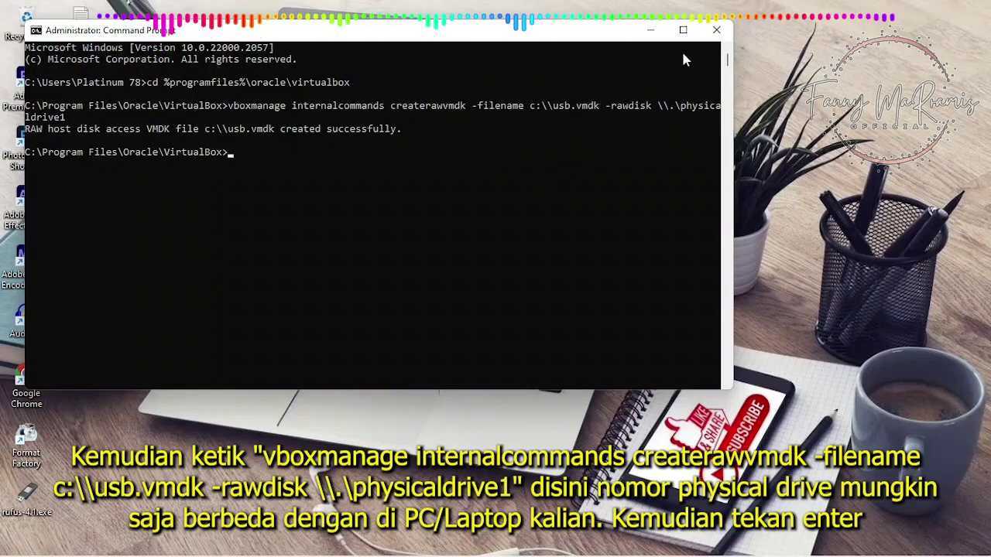
left_click(714, 31)
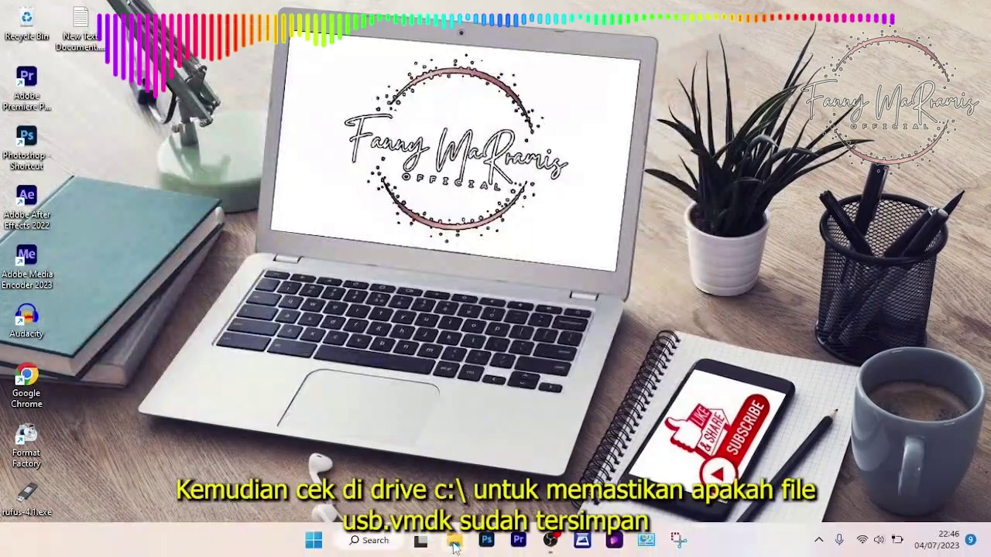
Check in File Explorer whether usb.vmdk is stored on the System (C:) drive, and close the window.
key("super+e")
scroll(232, 391, "down", 3)
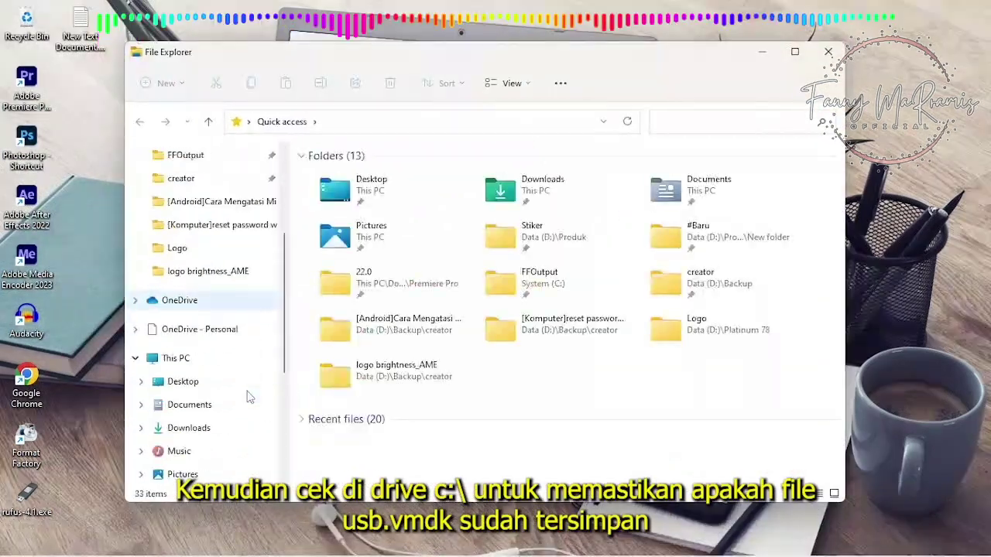
left_click(172, 288)
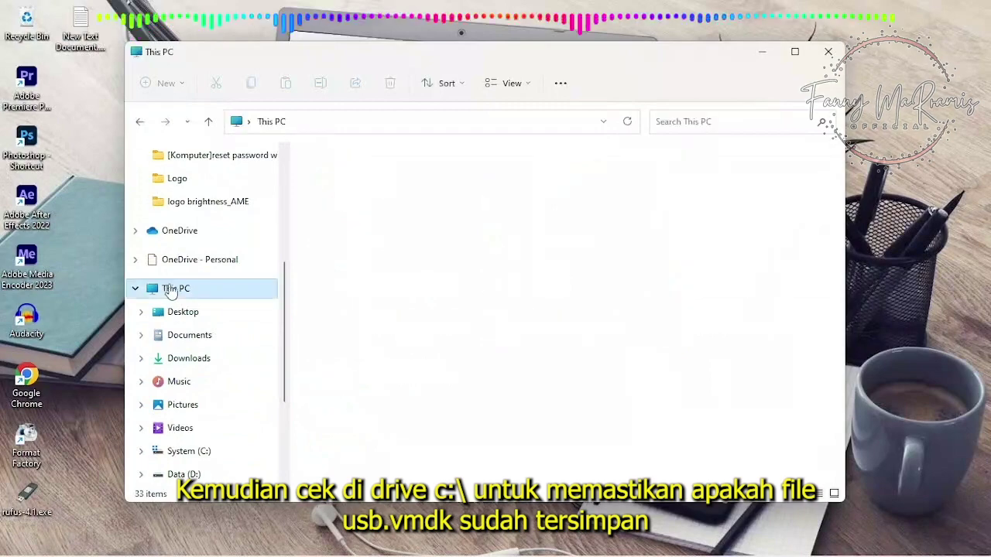
double_click(366, 329)
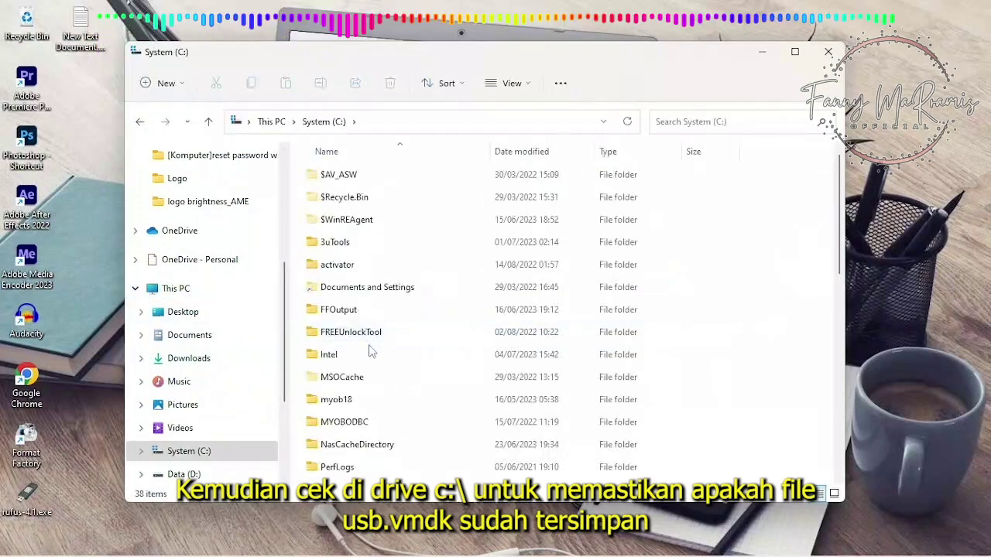
scroll(369, 344, "down", 4)
scroll(369, 369, "down", 4)
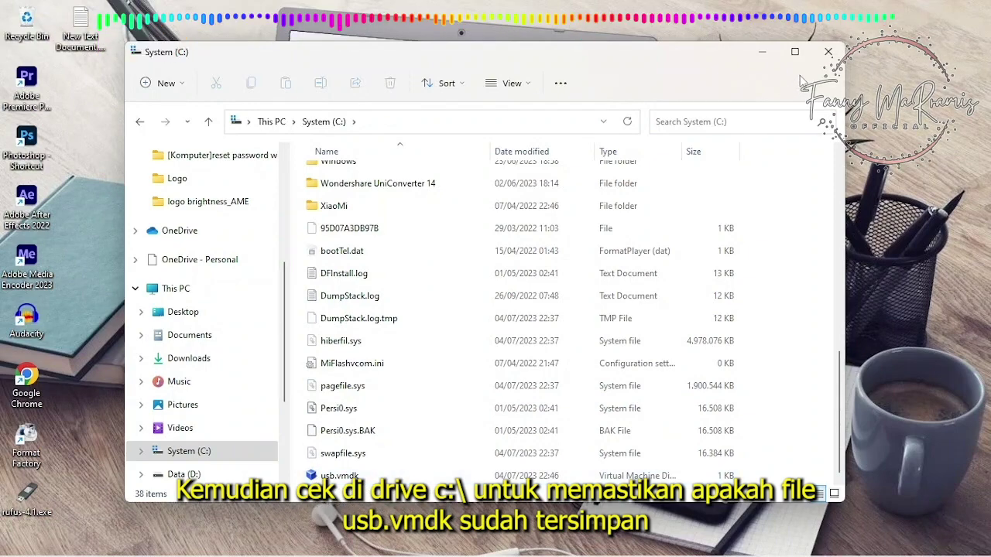
left_click(827, 53)
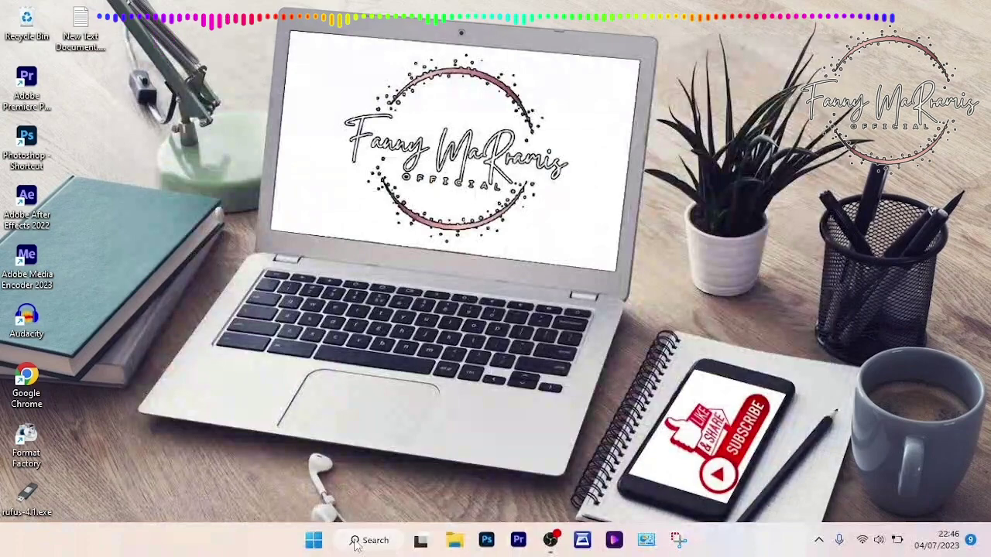
In Oracle VM VirtualBox, start a new virtual machine named Windows 10 and set its memory size to 4096 MB.
left_click(676, 539)
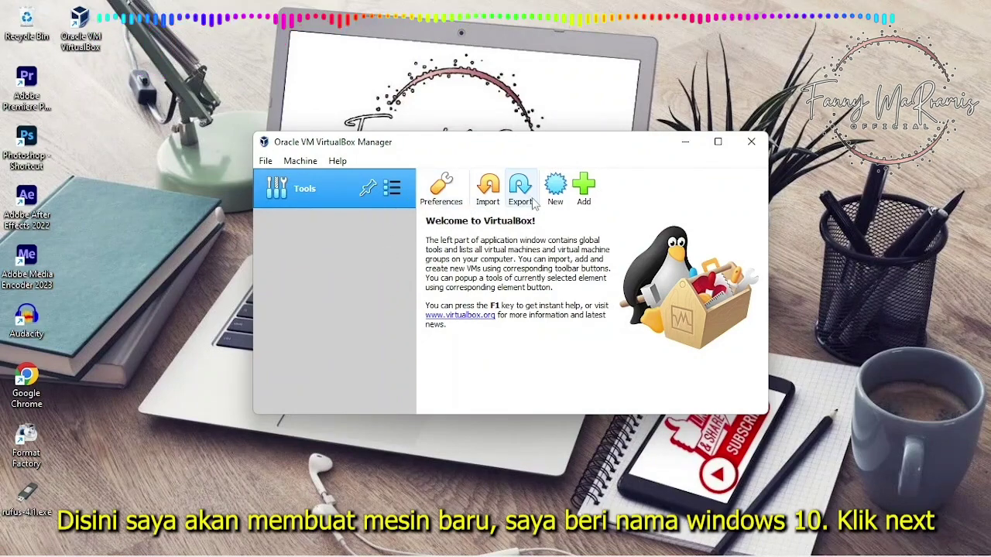
left_click(554, 190)
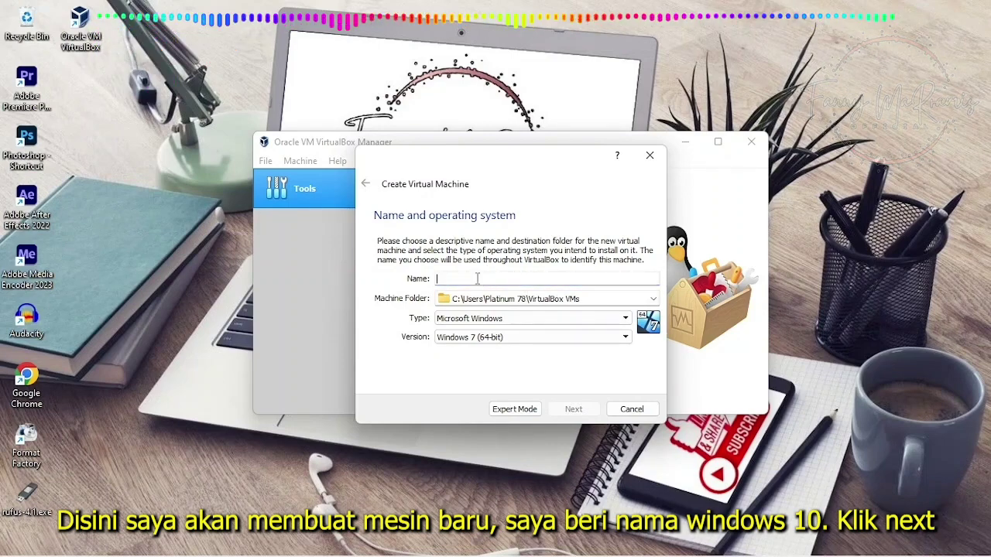
type("Windows")
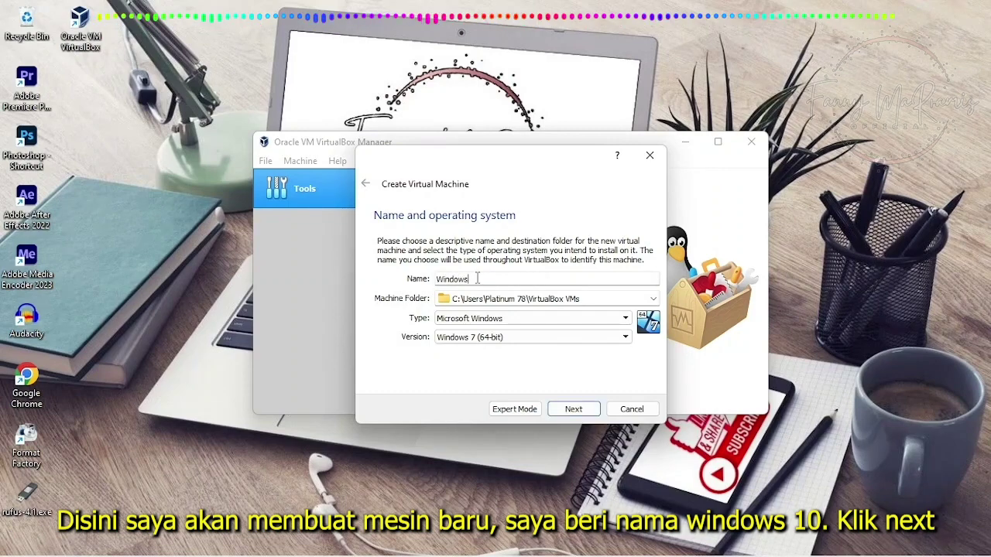
type(" 10")
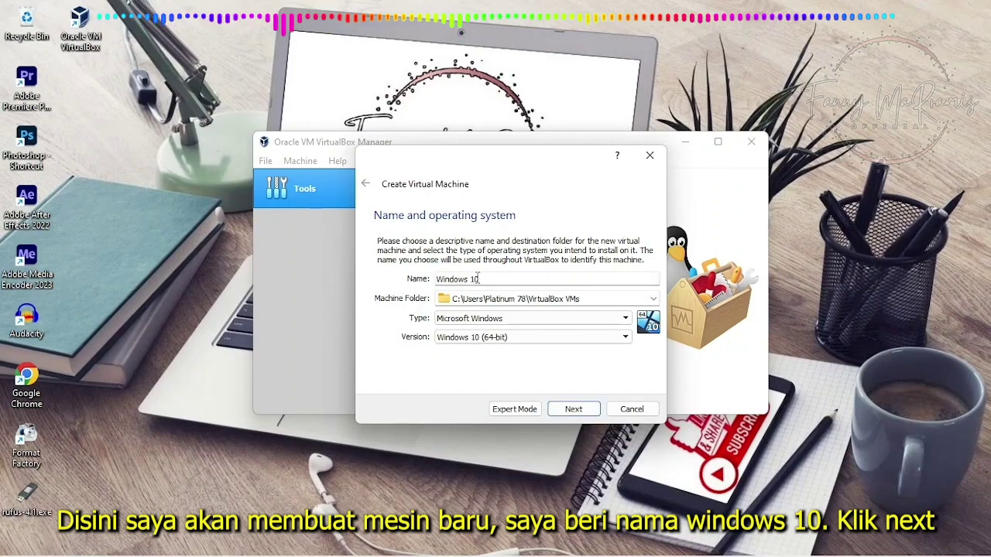
left_click(569, 408)
left_click_drag(415, 288, 452, 313)
left_click(572, 411)
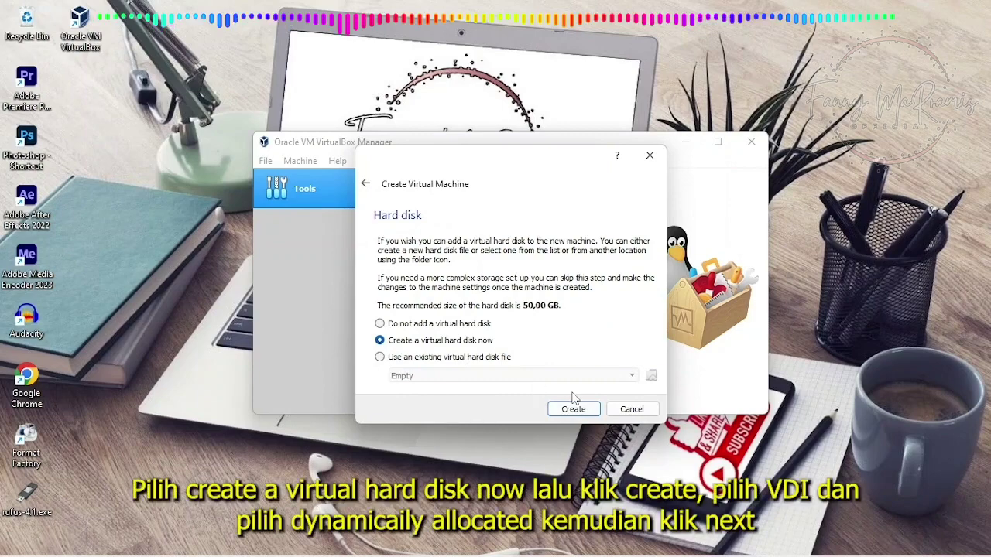
Create a dynamically allocated 50 GB VDI virtual hard disk named VirtualHDD for the new machine.
left_click(586, 414)
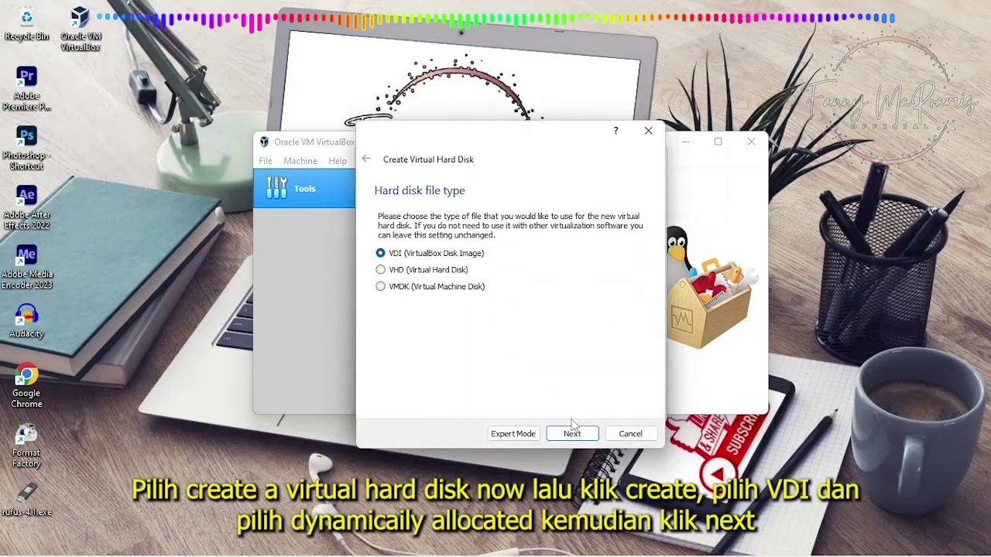
left_click(573, 432)
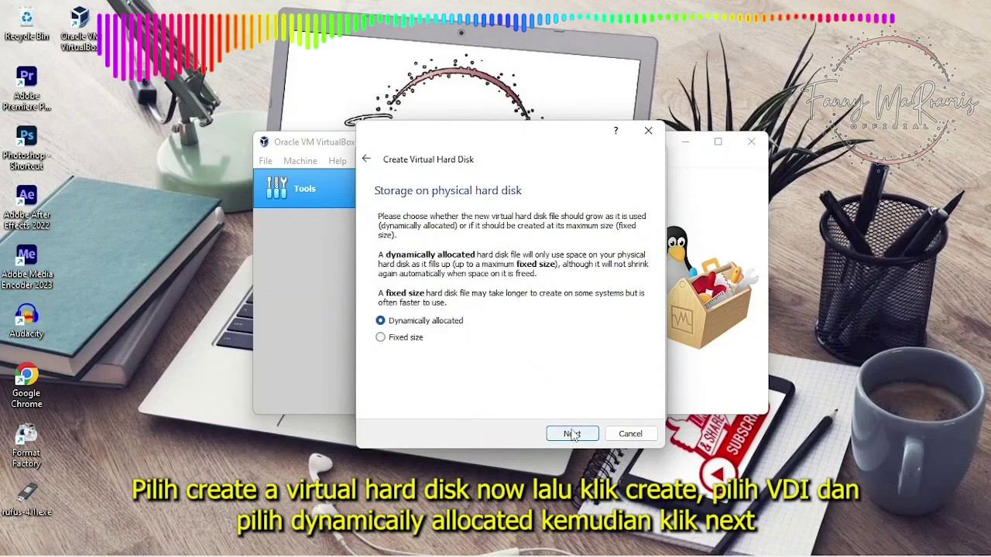
left_click(572, 435)
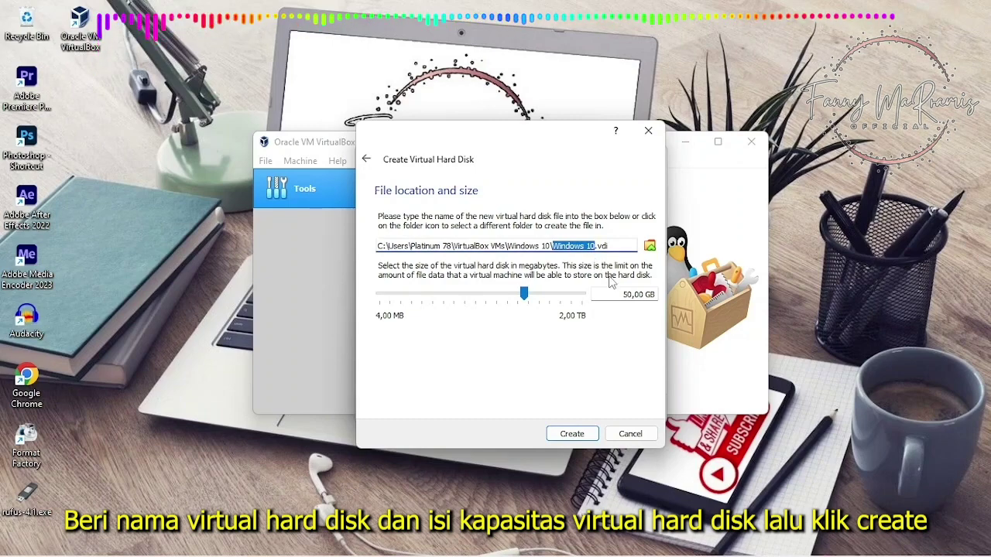
type("VirtualHDD")
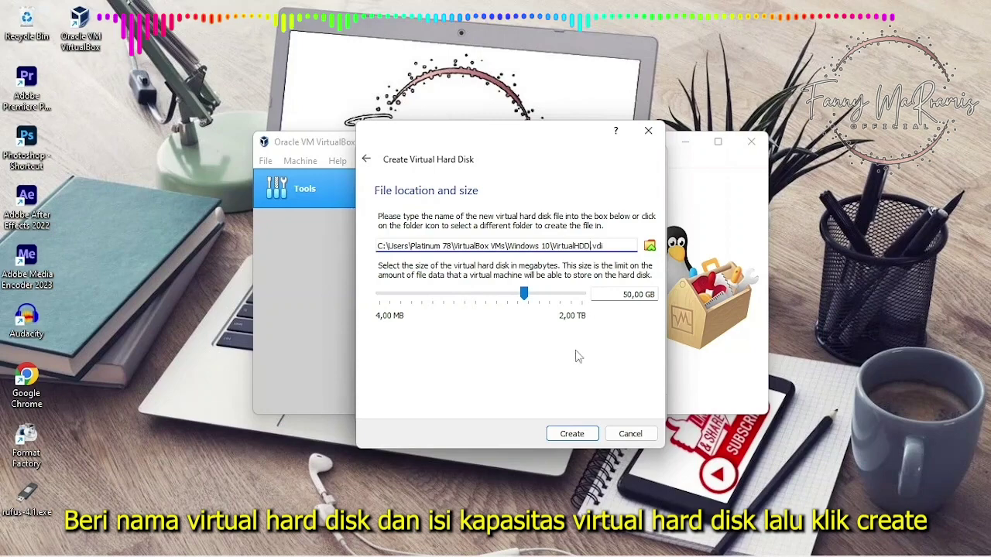
left_click(572, 433)
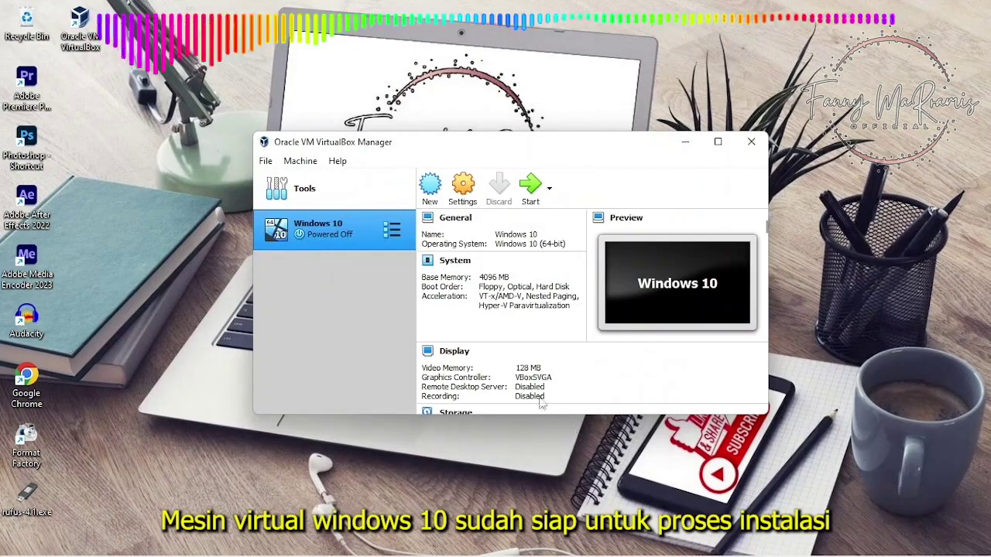
Remove the empty optical drive from the SATA controller in the Windows 10 machine's storage settings.
left_click(474, 199)
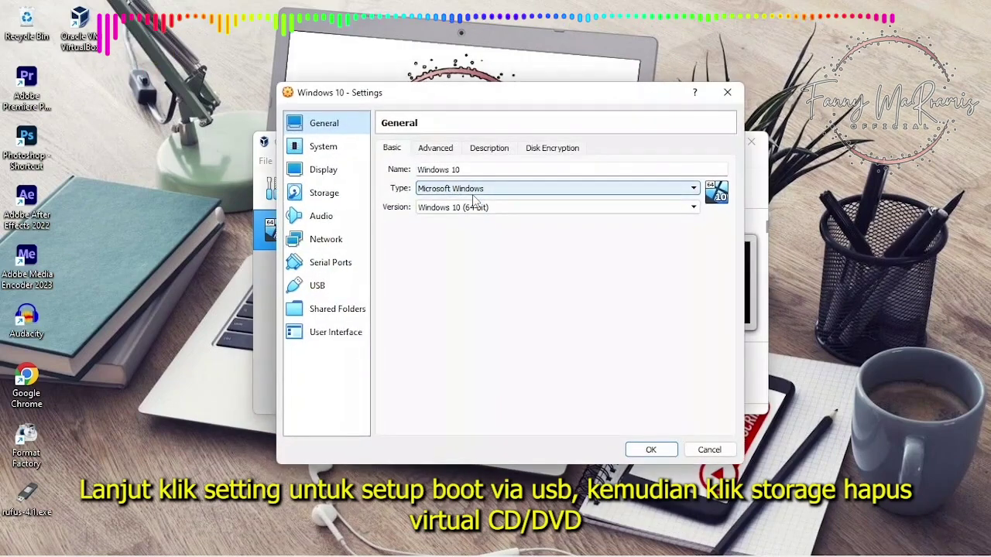
left_click(325, 192)
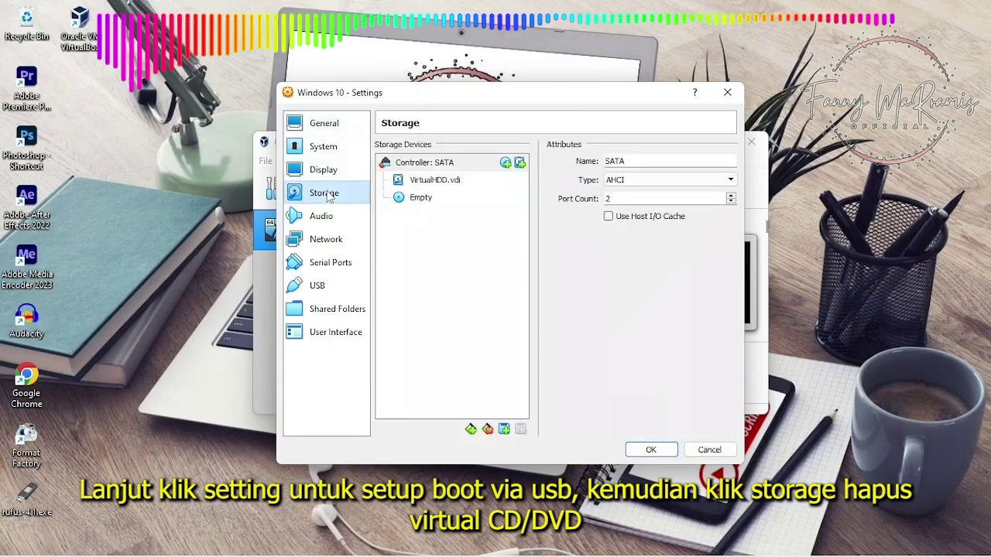
left_click(422, 200)
right_click(423, 203)
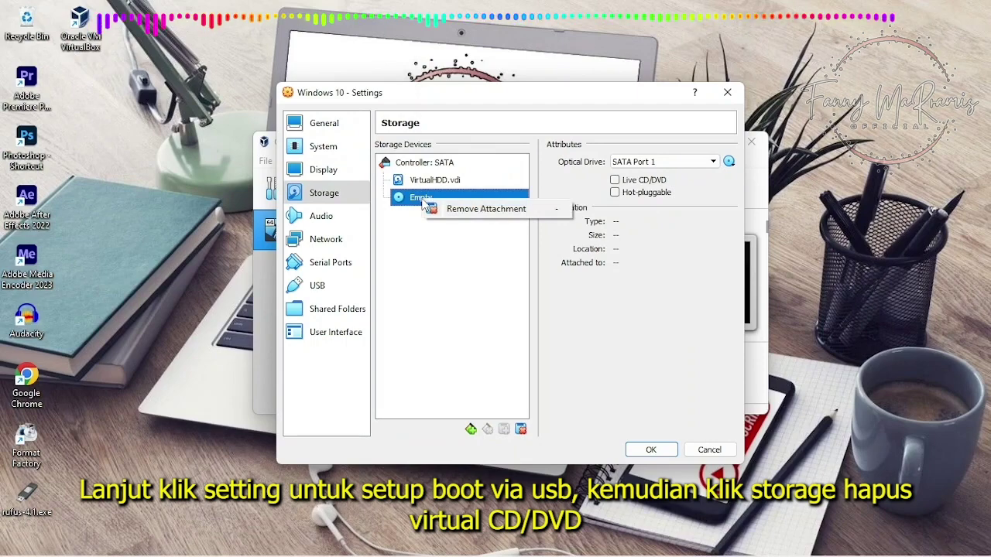
left_click(460, 207)
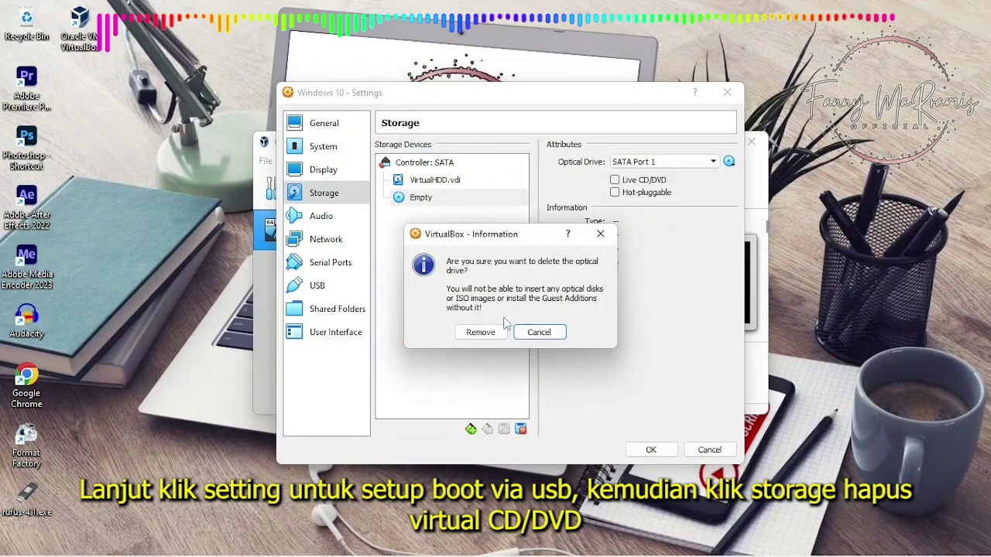
left_click(482, 332)
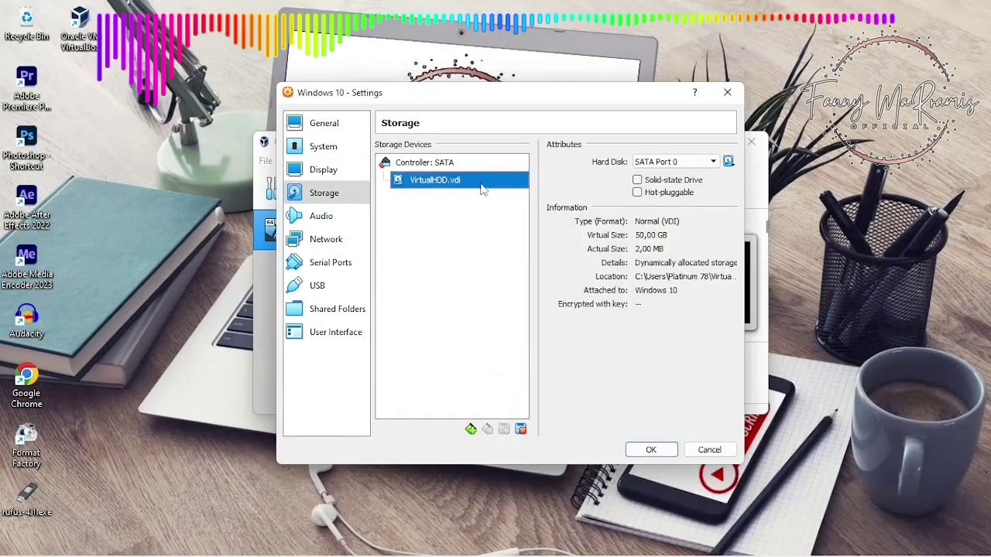
Attach the existing usb.vmdk disk from the System (C:) drive to the Windows 10 machine's SATA controller.
left_click(467, 166)
left_click(505, 163)
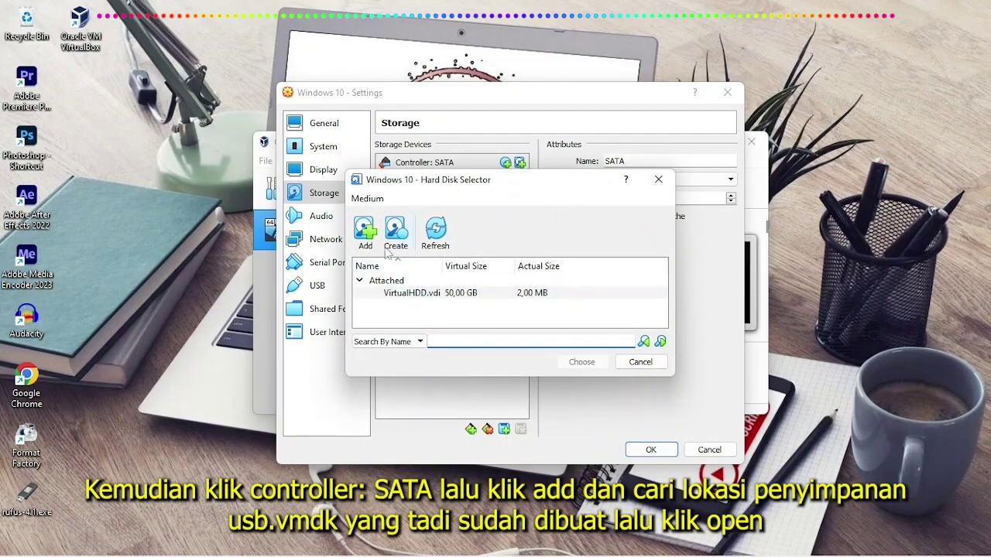
left_click(366, 232)
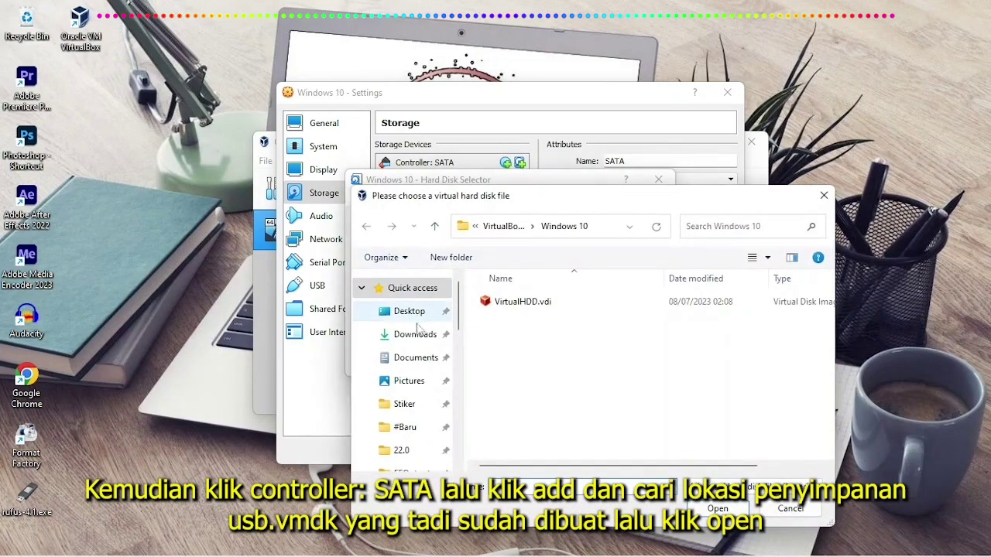
scroll(428, 340, "down", 5)
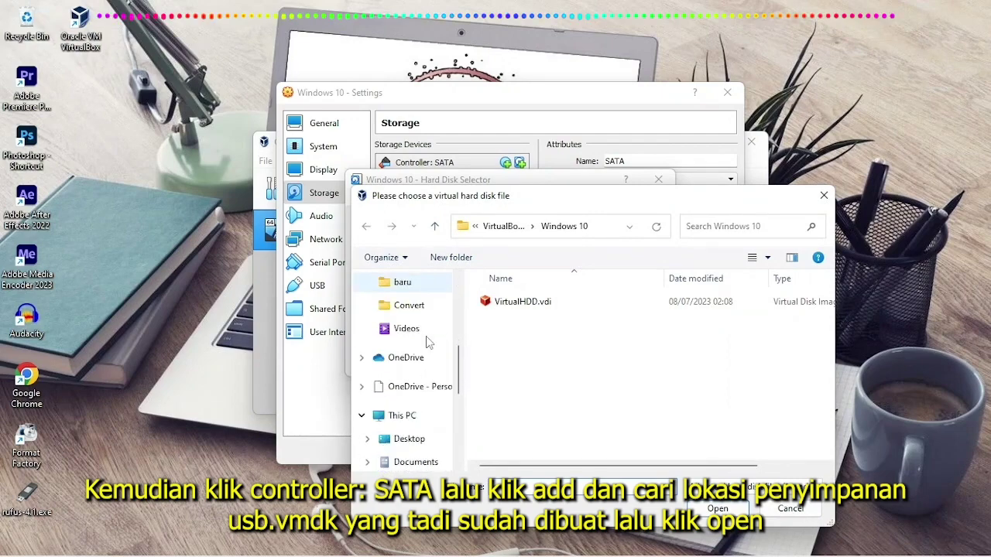
scroll(383, 407, "down", 1)
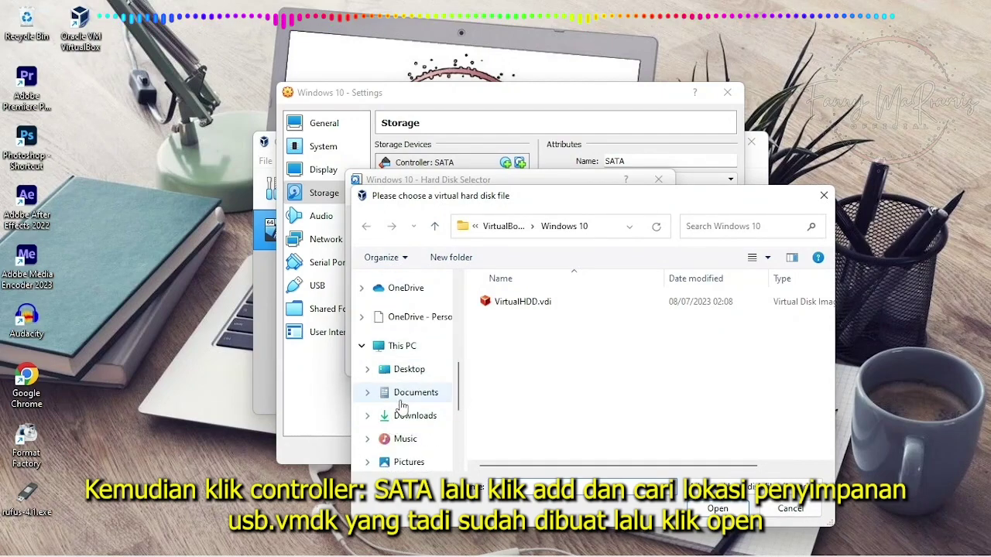
scroll(383, 414, "down", 5)
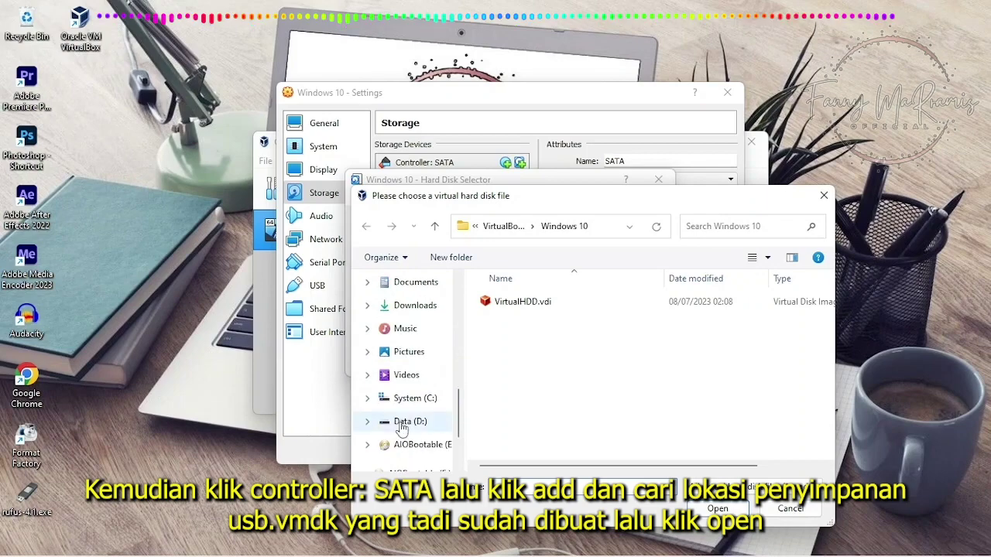
left_click(413, 398)
scroll(517, 399, "down", 3)
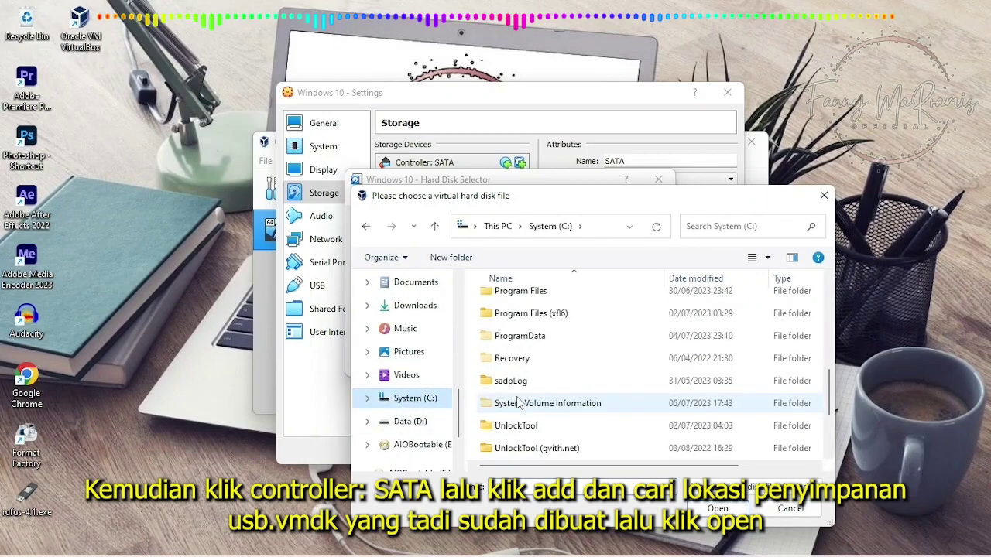
scroll(519, 400, "down", 2)
left_click(513, 449)
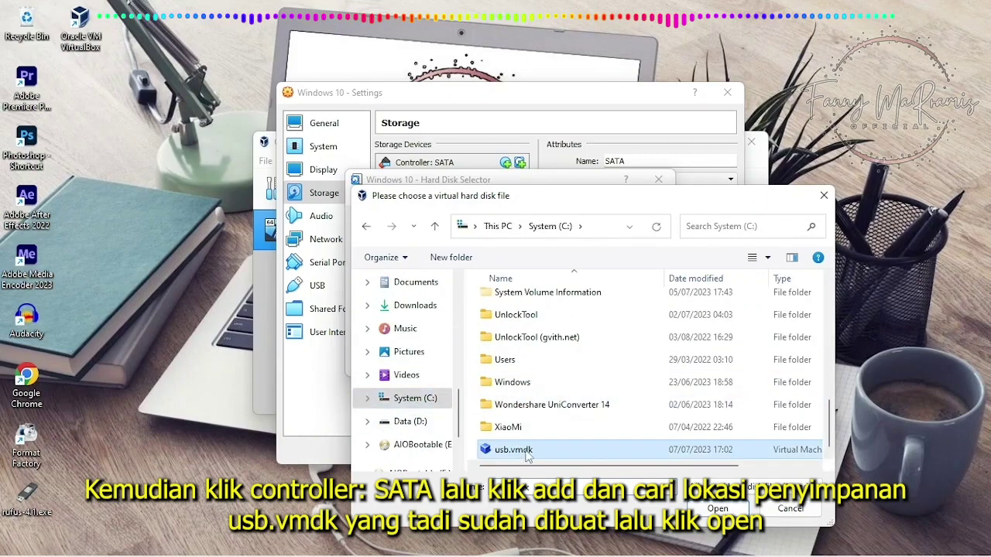
left_click(716, 509)
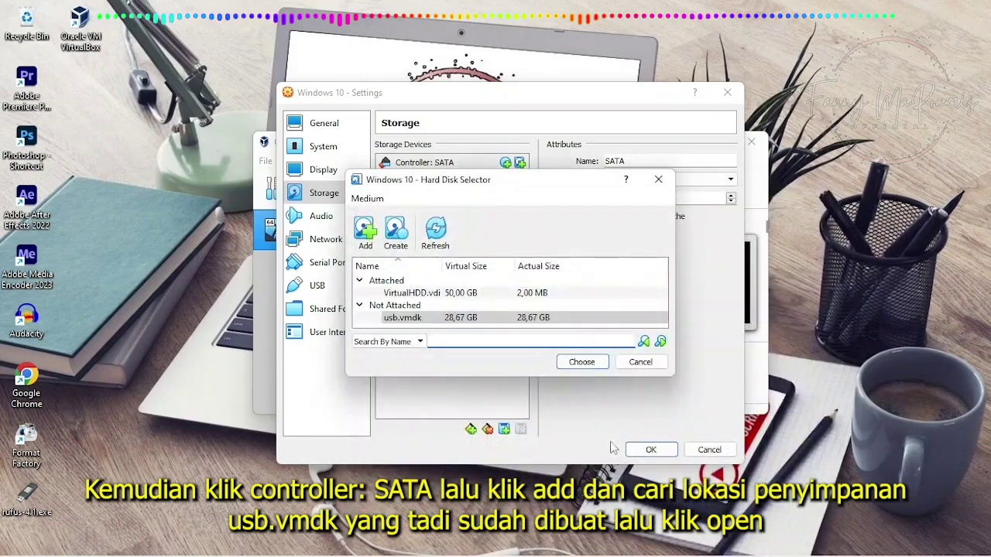
left_click(586, 362)
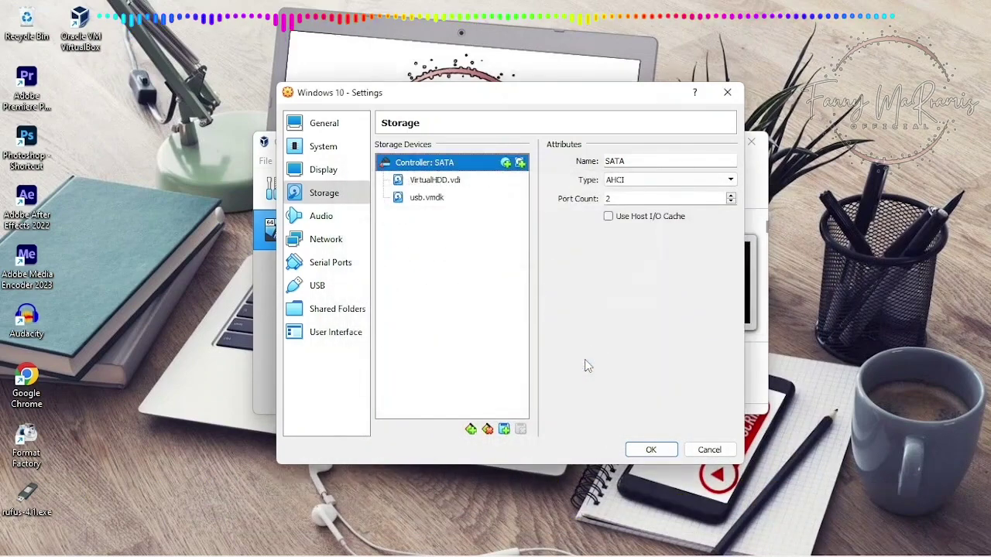
Move VirtualHDD.vdi to SATA Port 2 so usb.vmdk comes first in the storage list, and save the machine settings.
left_click(449, 183)
left_click(710, 162)
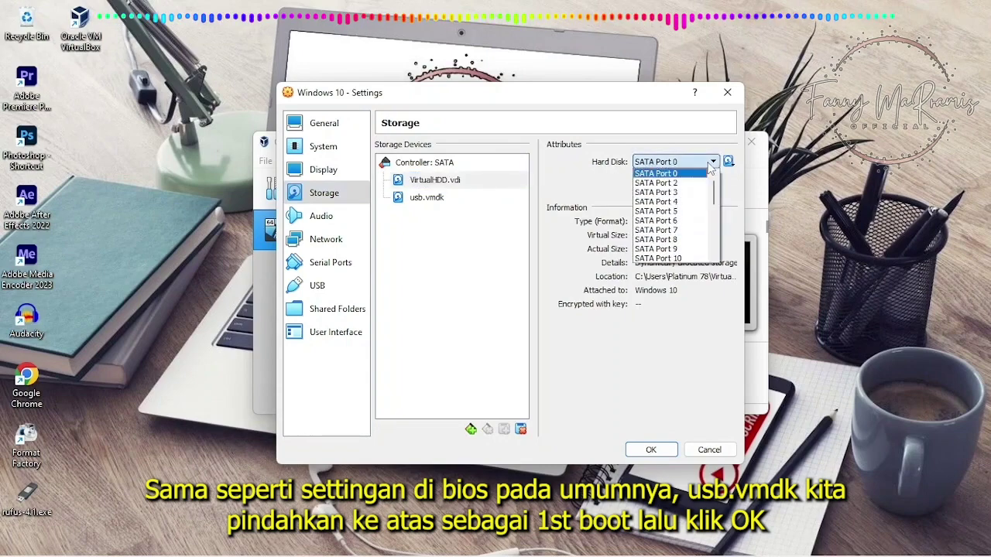
left_click(688, 183)
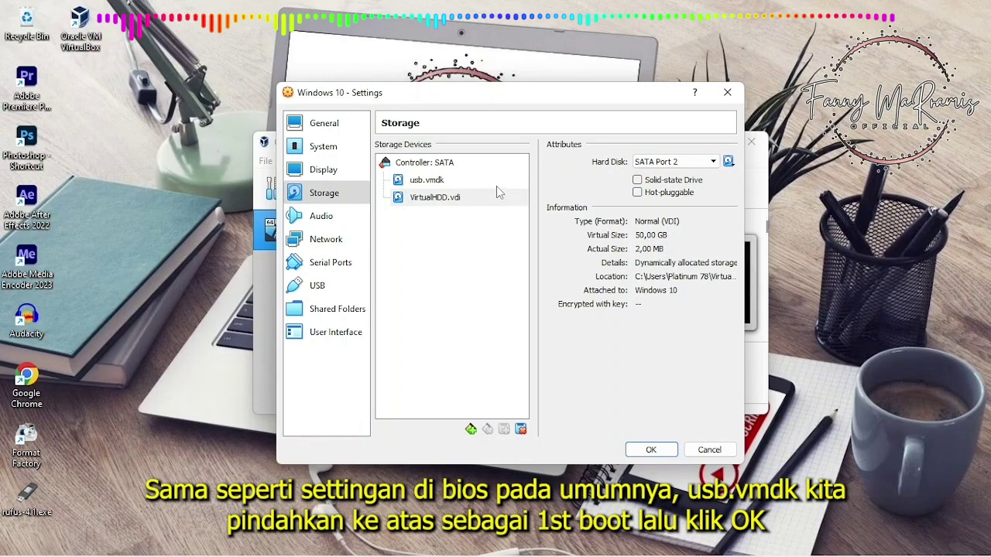
left_click(649, 450)
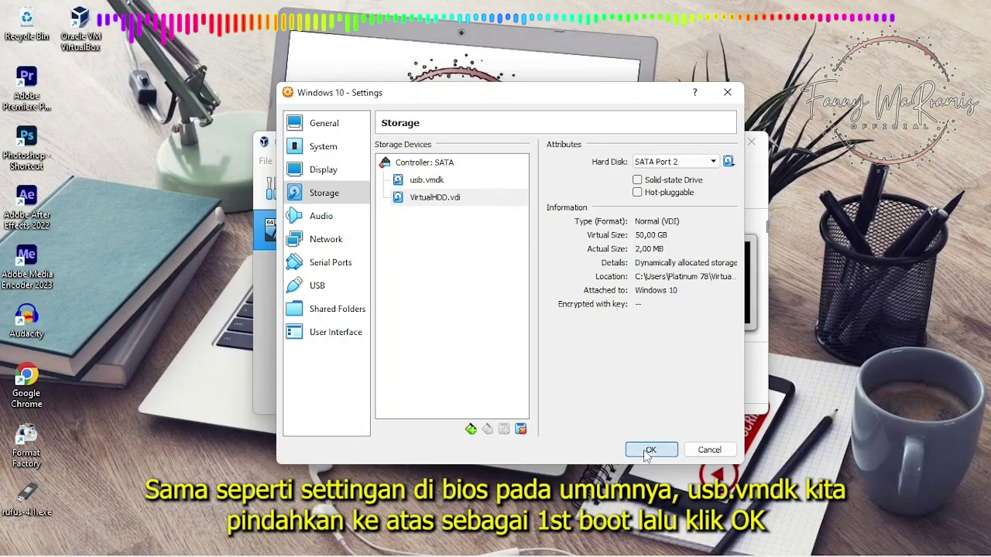
Start the Windows 10 virtual machine in Scale mode and dismiss the keyboard capture notice.
left_click(530, 190)
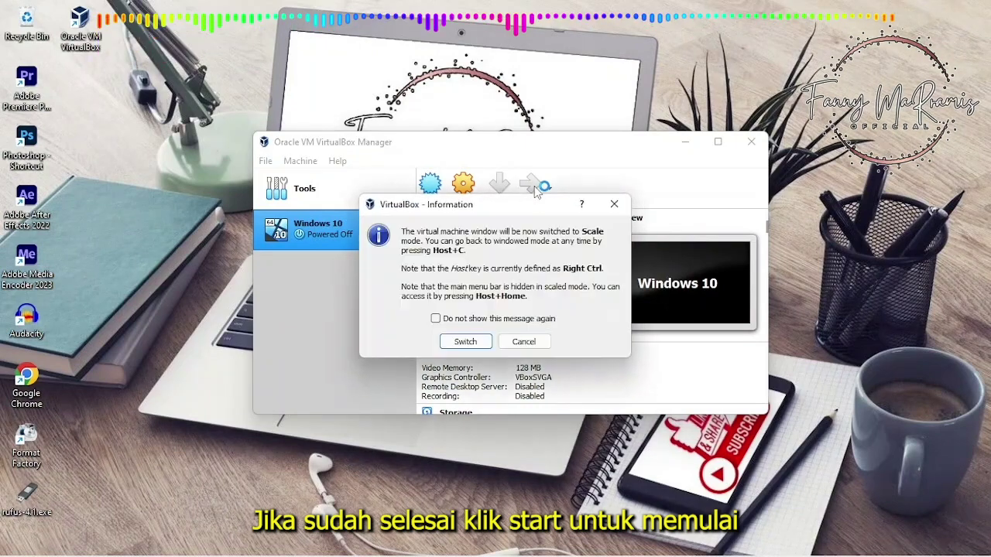
left_click(466, 344)
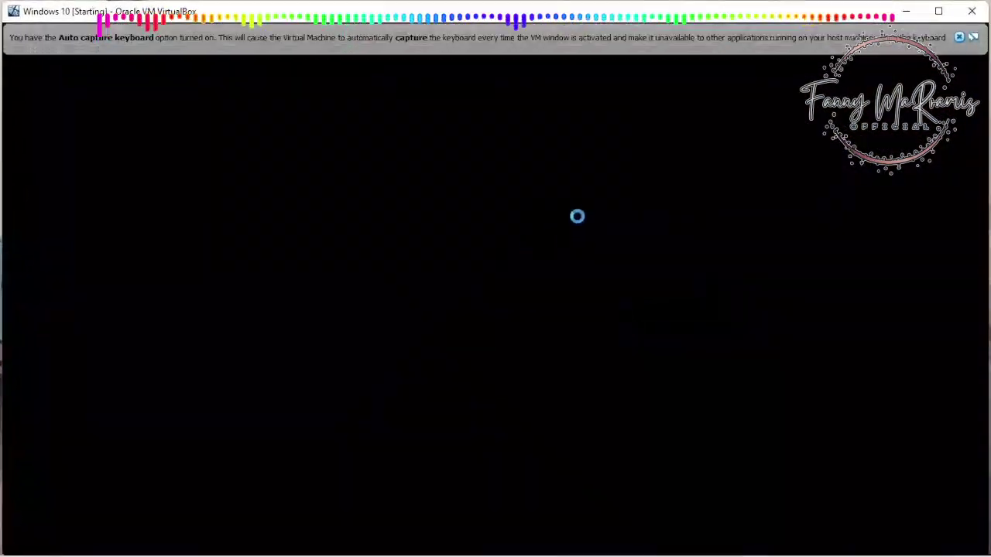
left_click(959, 38)
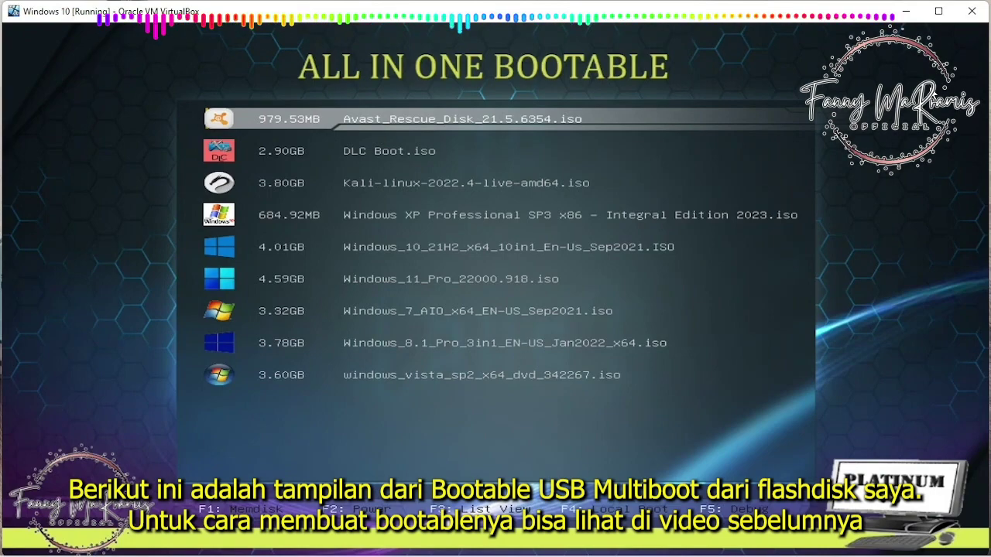
Boot Windows_10_21H2_x64_10in1_En-Us_Sep2021.ISO in normal mode from the USB multiboot menu.
key("Down")
key("Down")
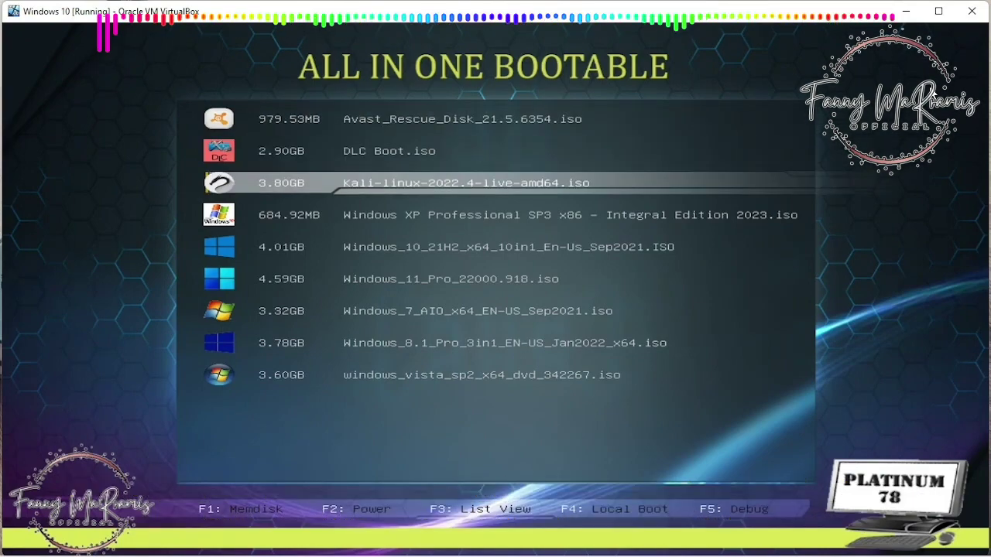
key("Down")
key("Down")
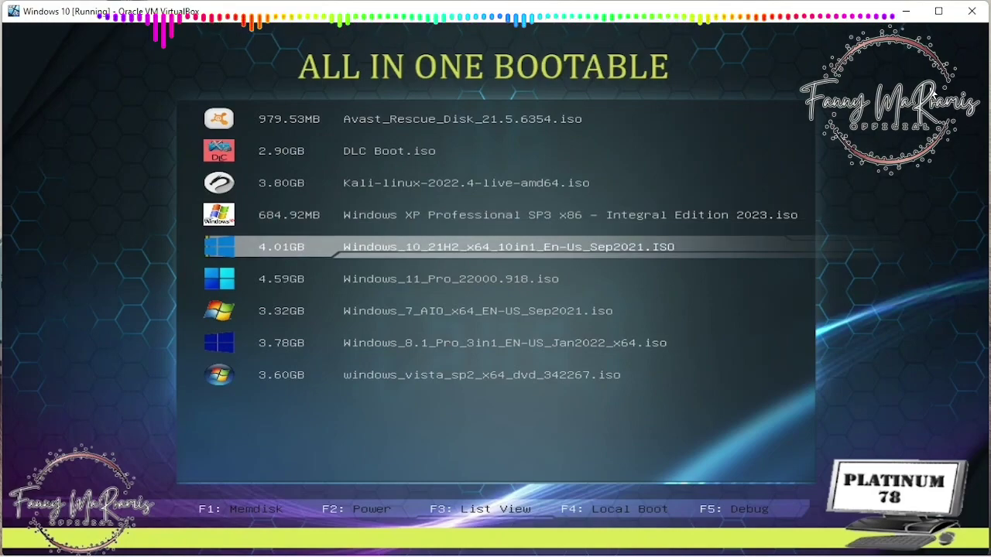
key("Return")
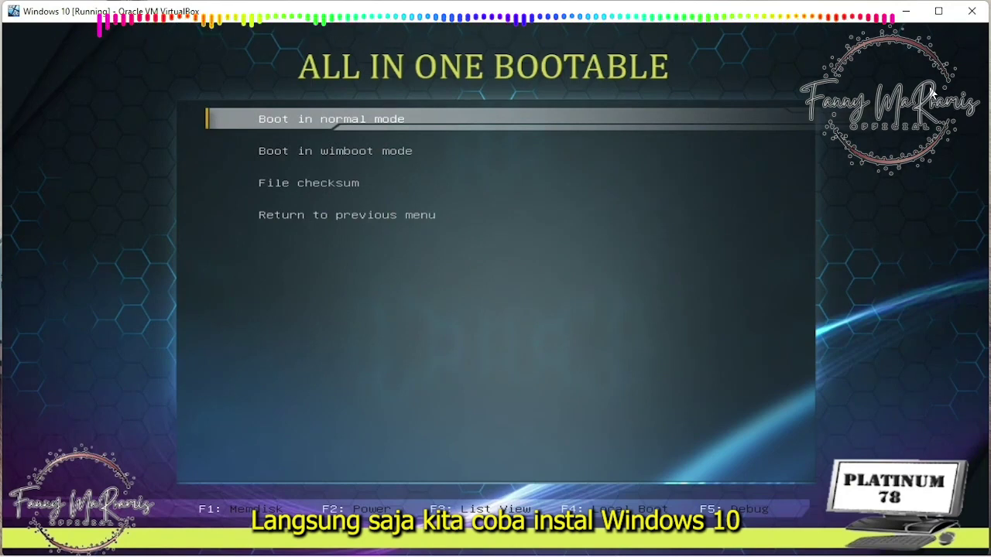
key("Return")
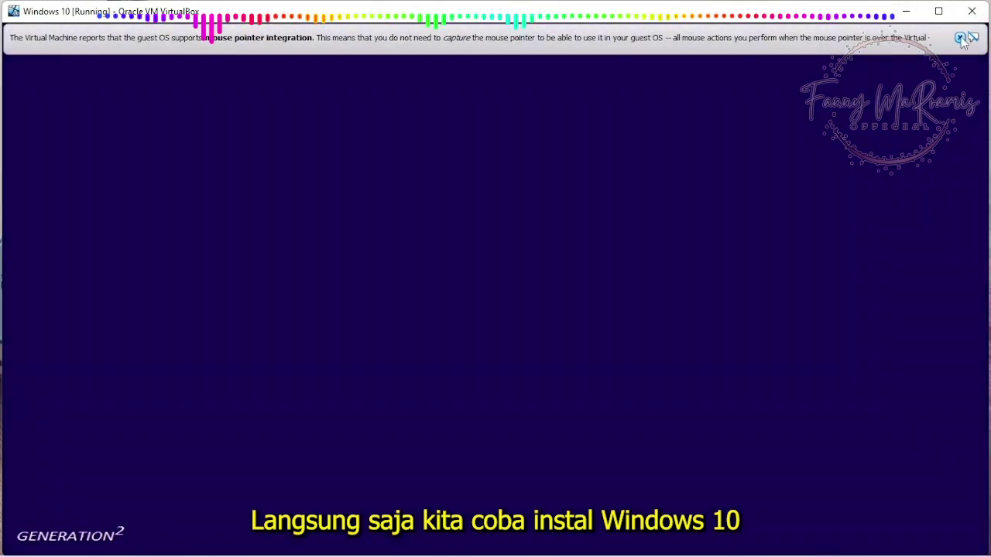
Dismiss the mouse integration notice, and start the Windows installation with English (United States) and the US keyboard.
left_click(960, 37)
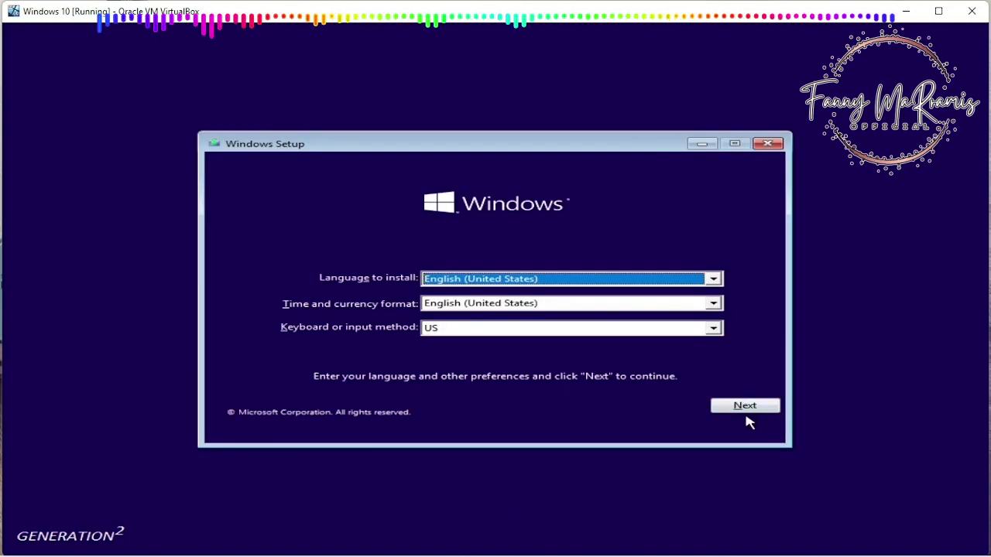
left_click(751, 410)
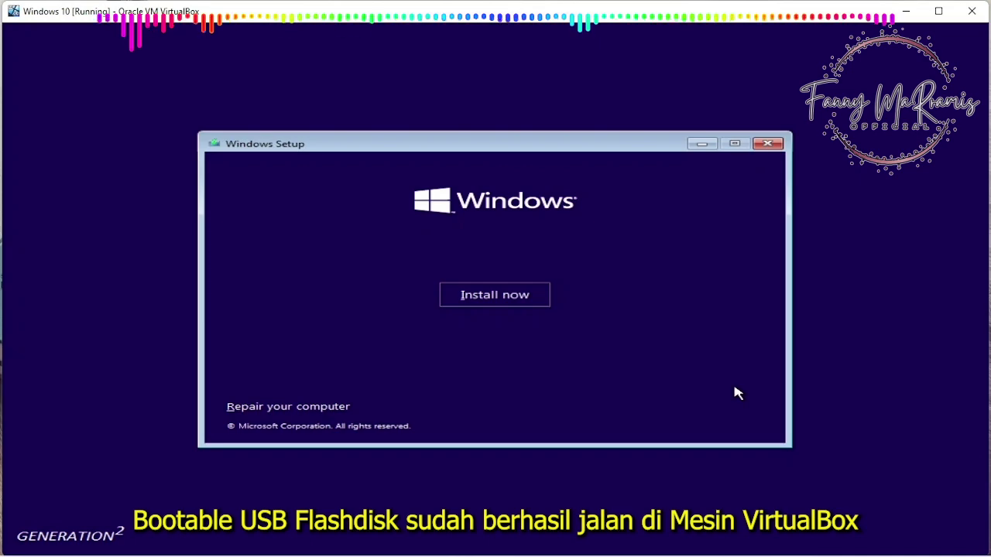
left_click(509, 301)
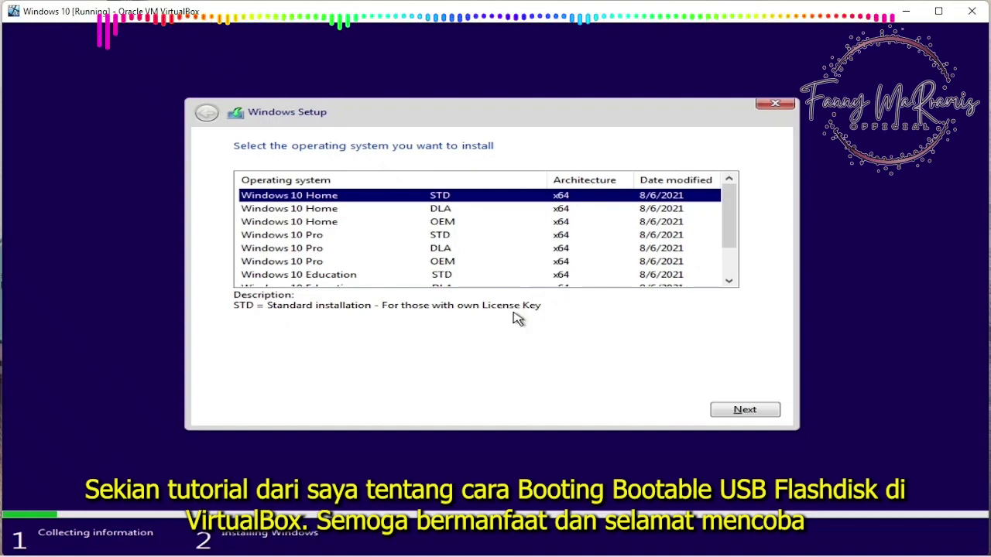
Close the running Windows 10 virtual machine by powering it off.
left_click(971, 11)
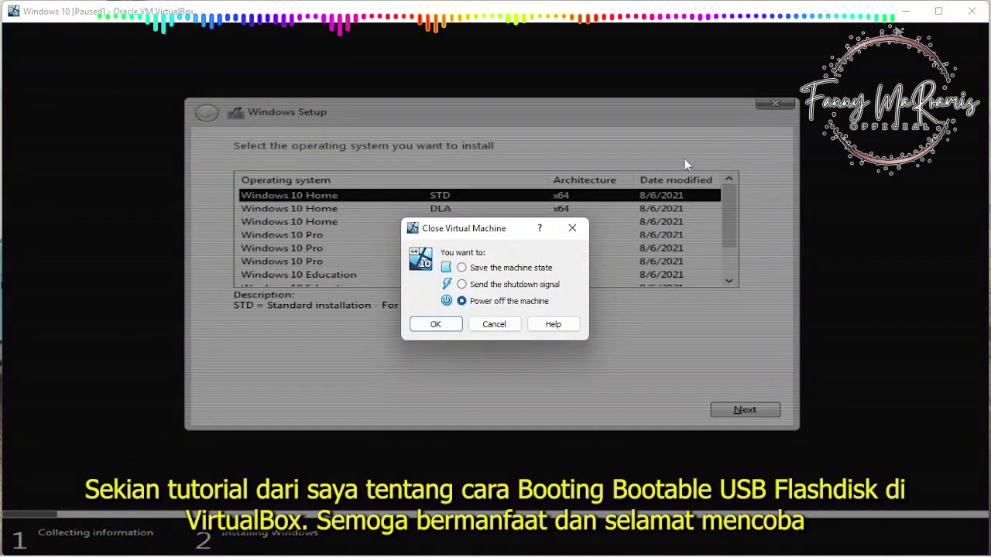
left_click(437, 324)
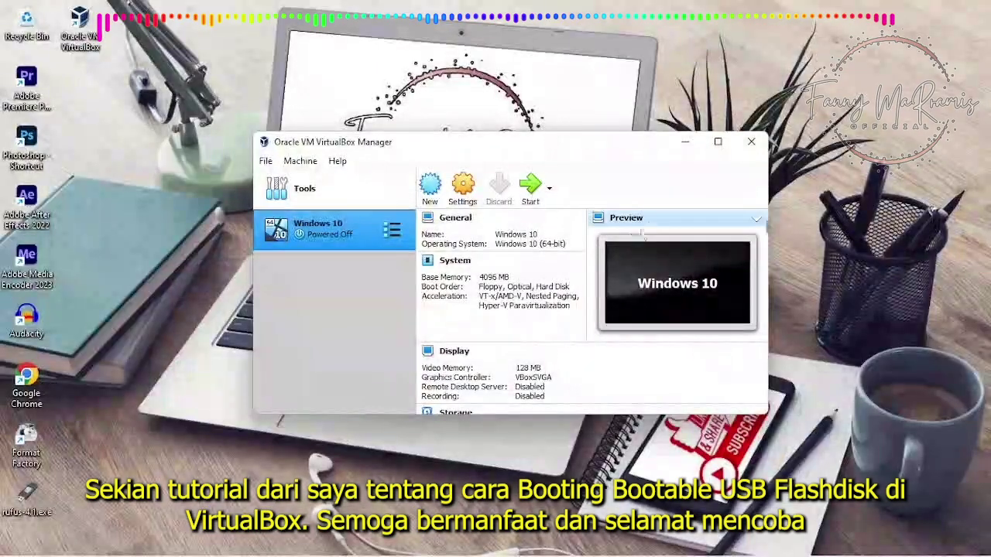